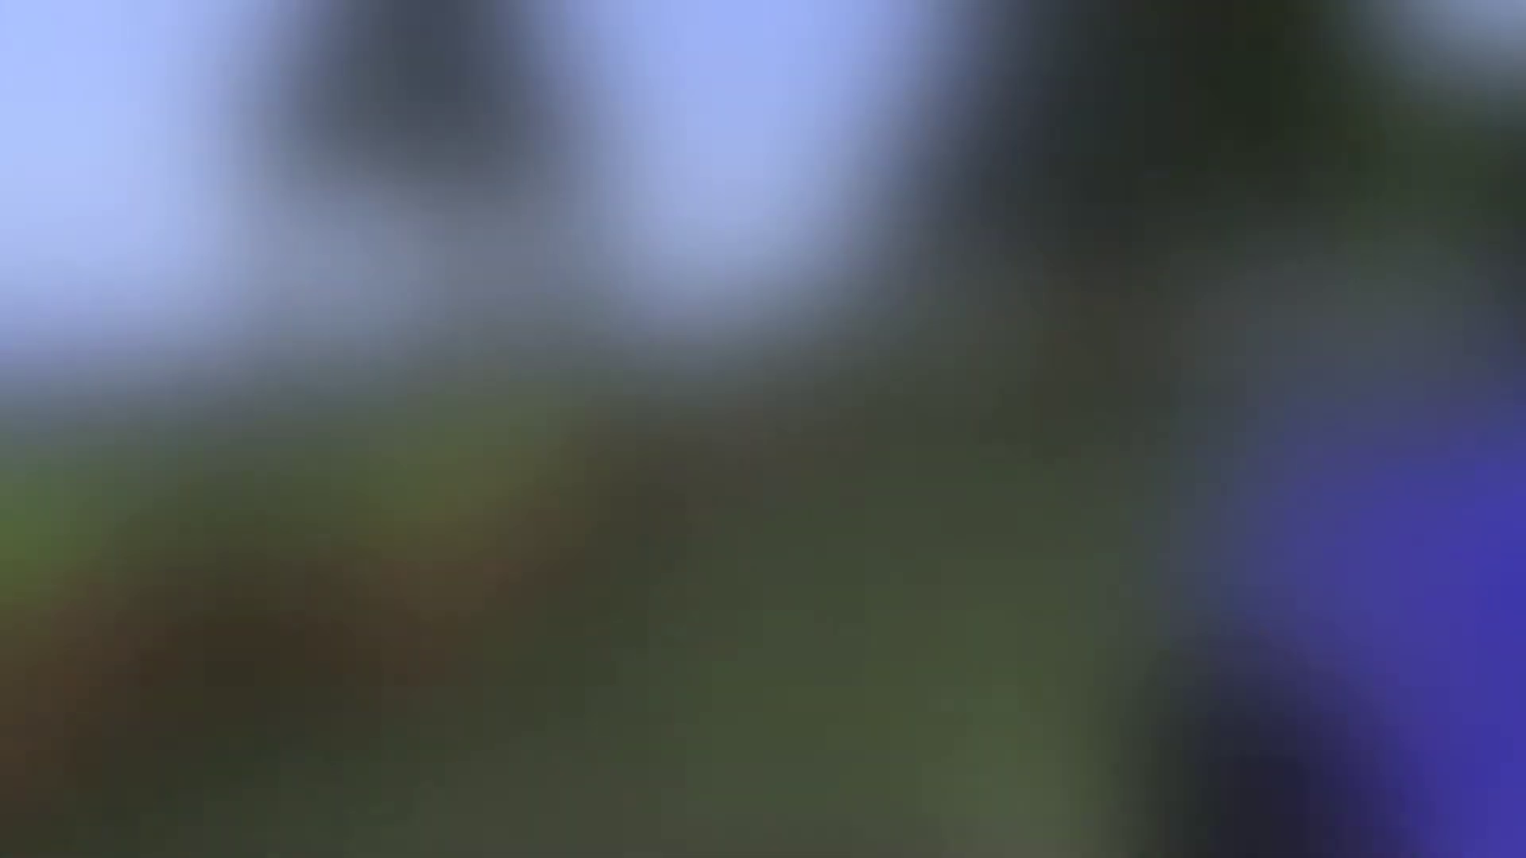
# Run /wutil to list the SWatchdog subcommands in chat
pyautogui.press('/')
pyautogui.write('wutil')
pyautogui.press('Return')
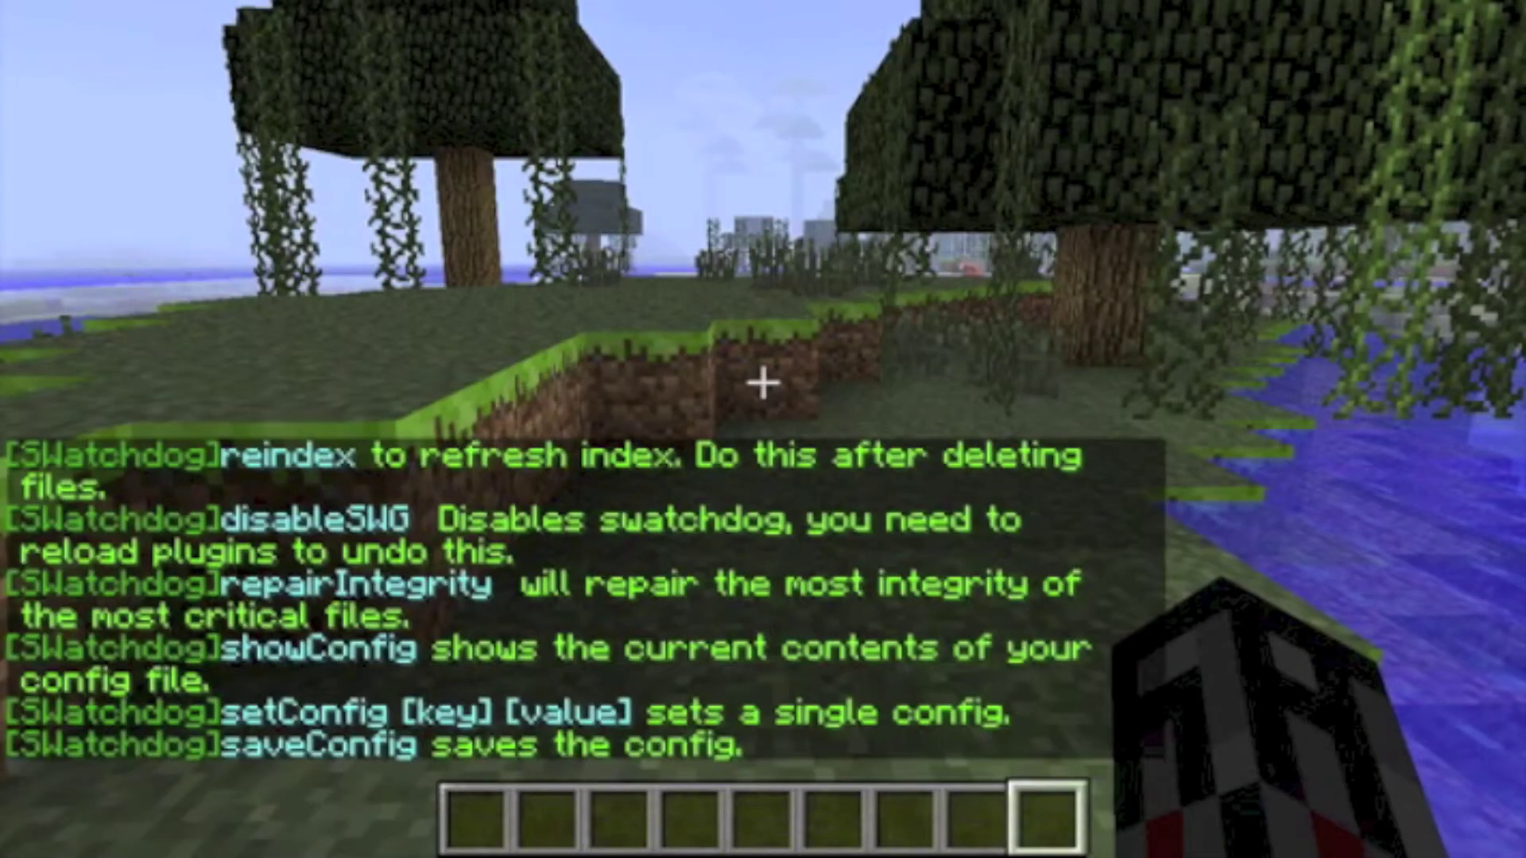
# Request the current config listing with /wutil showConfig, showing WatchGrow=true, splitsMode=time, splits=100
pyautogui.press('t')
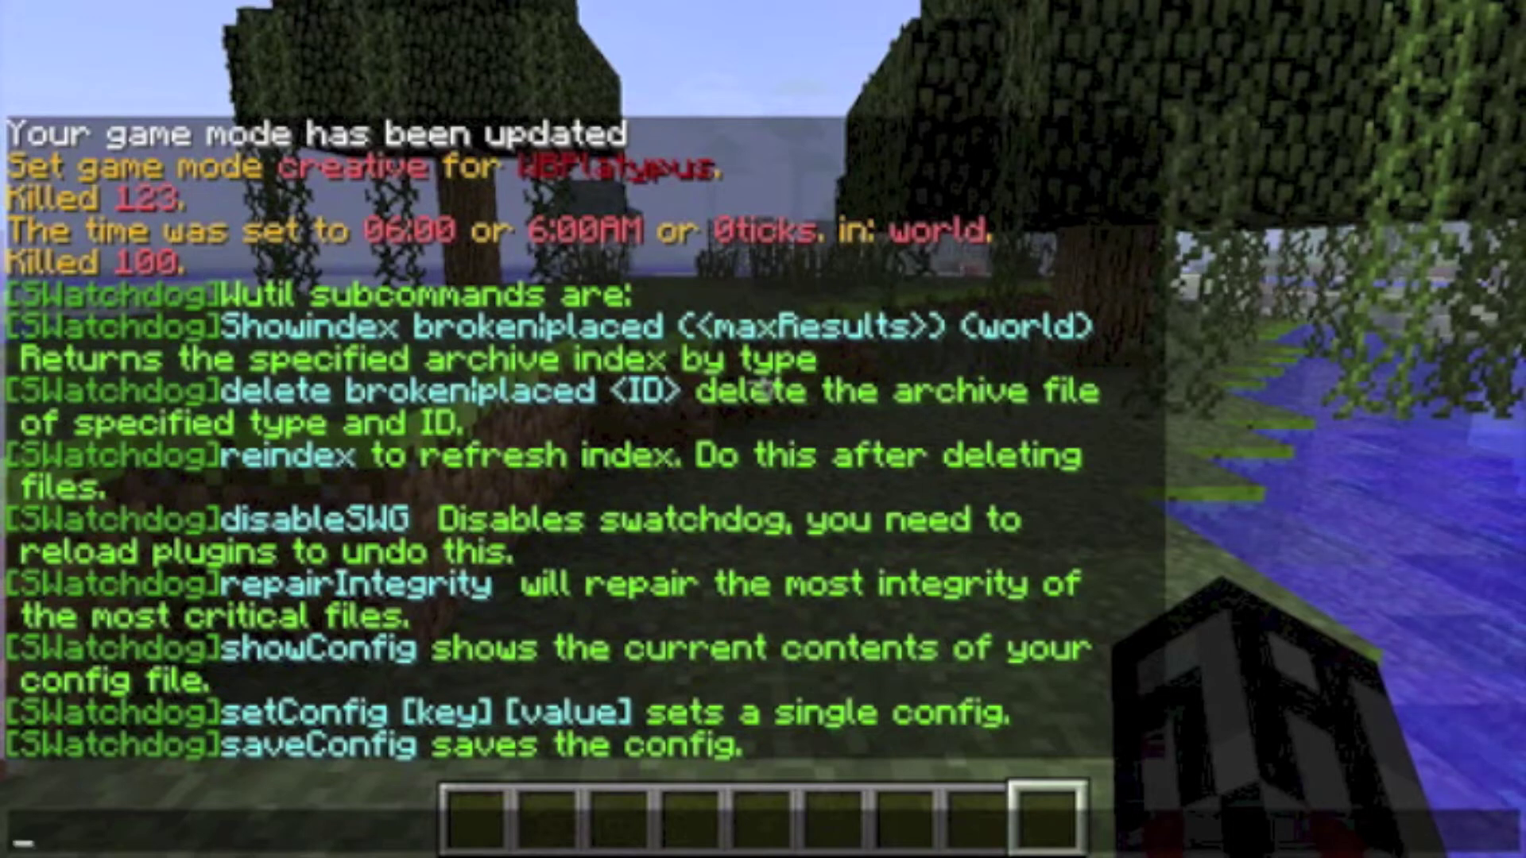
pyautogui.write('/wu')
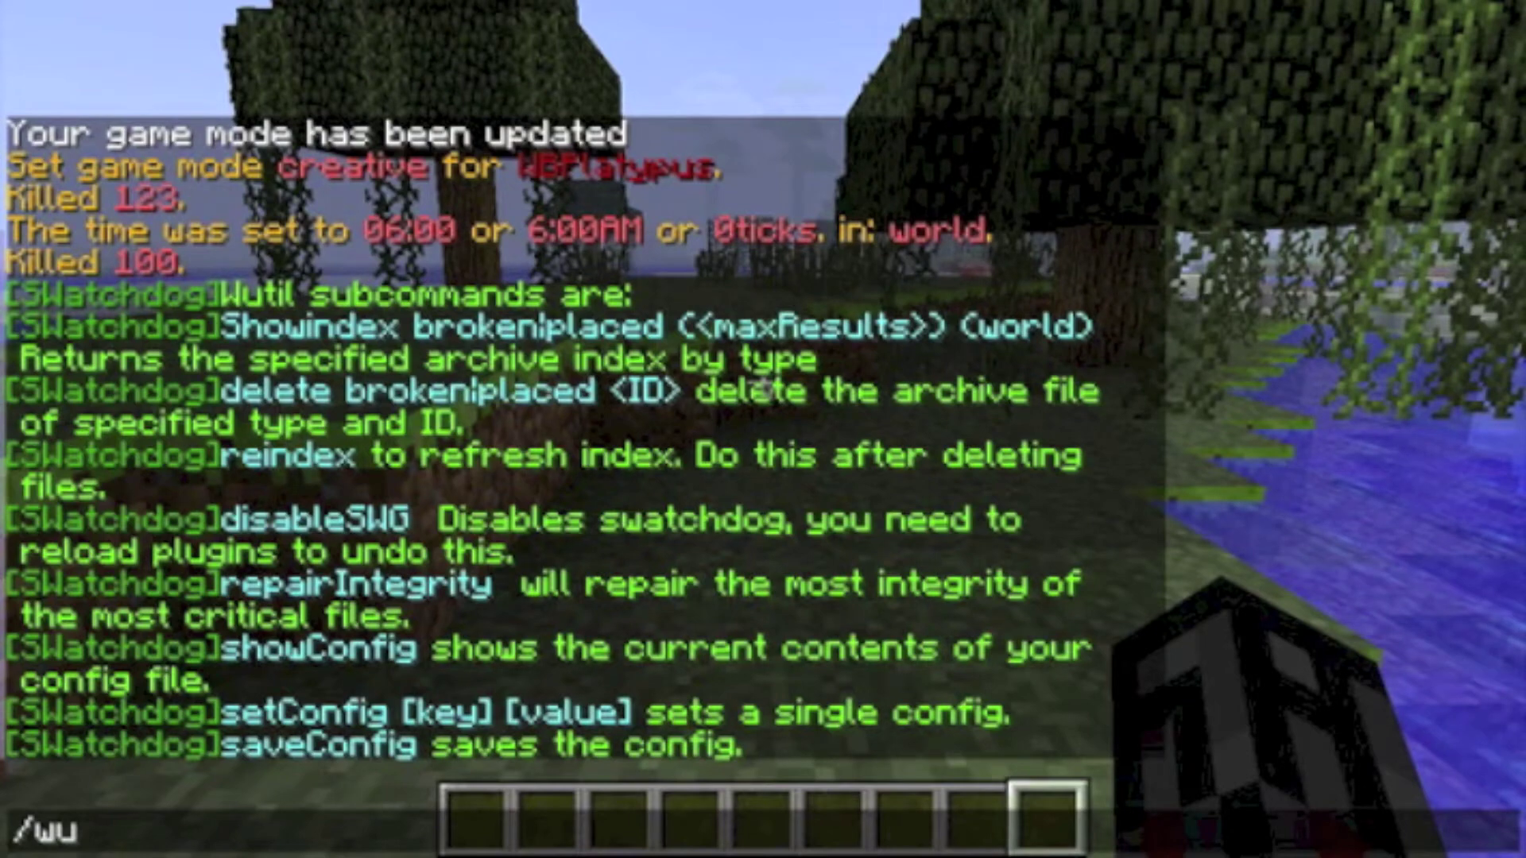
pyautogui.write('til showConfig')
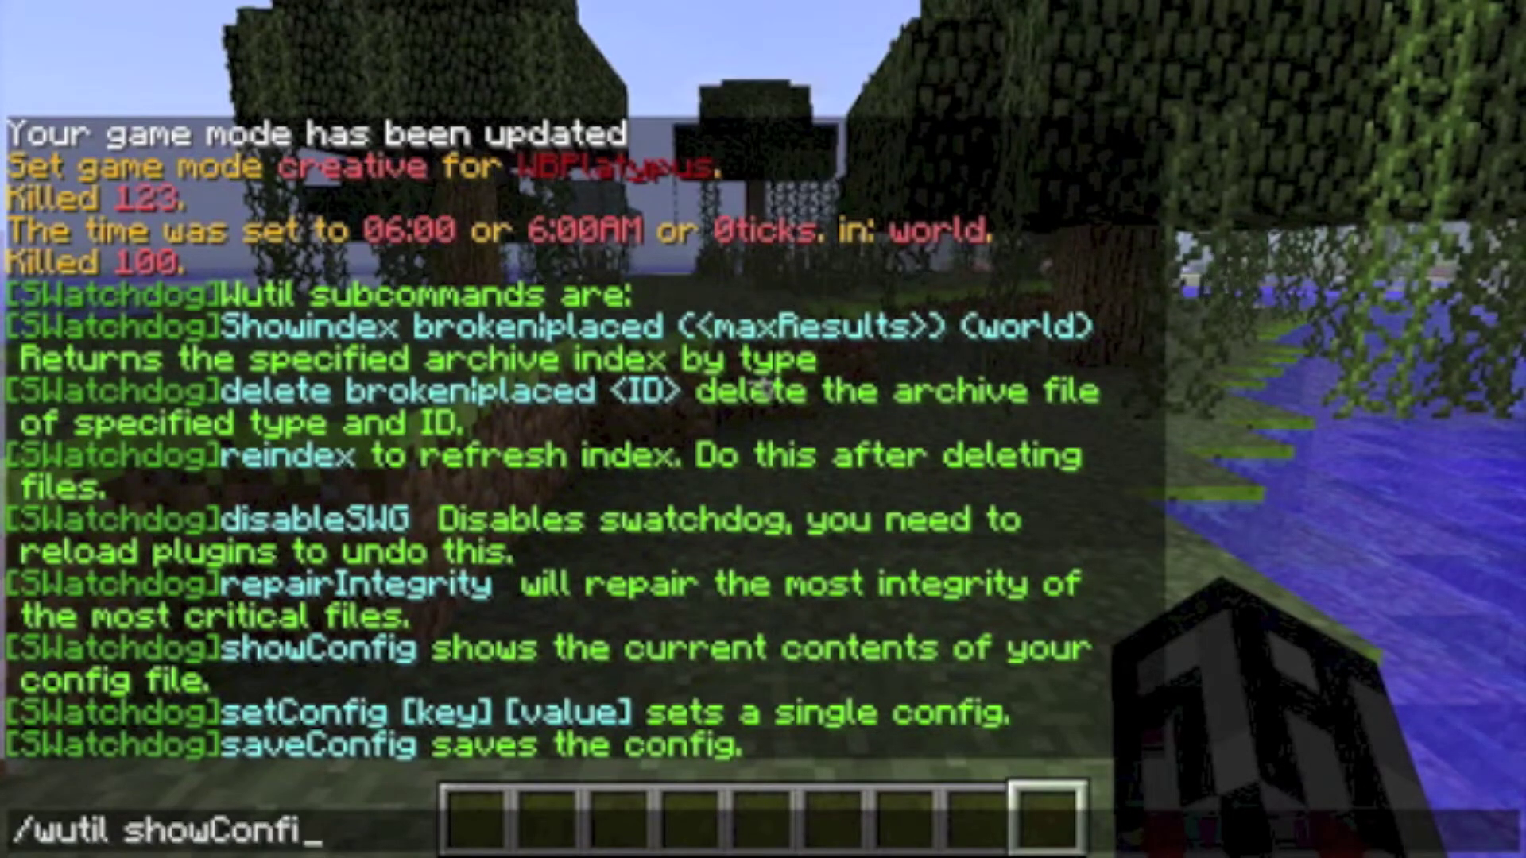
pyautogui.press('Return')
pyautogui.press('t')
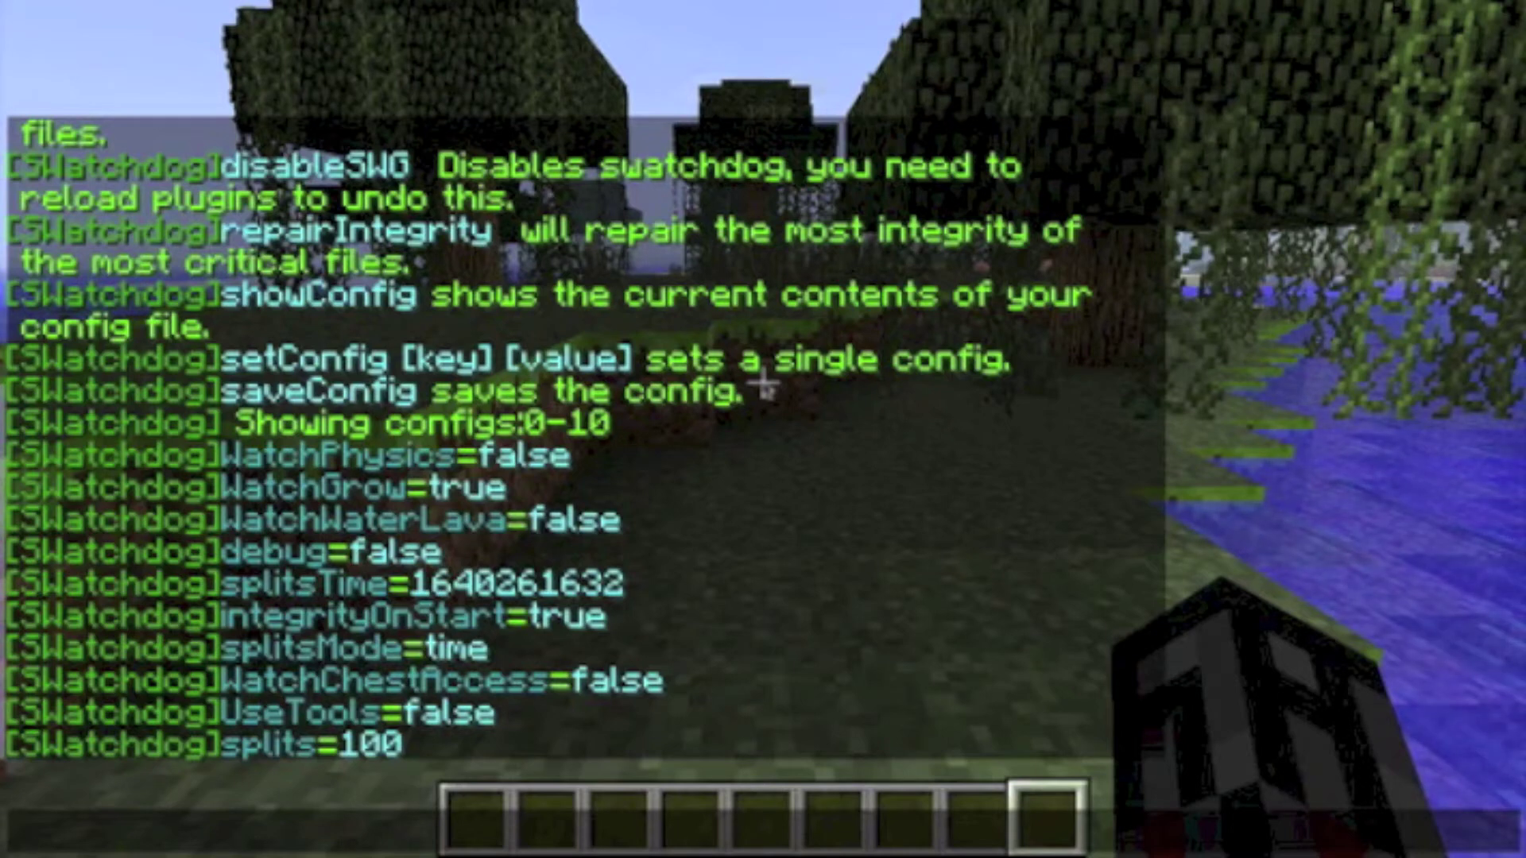
# Show config page 2 (autoCleanDays=-1 to WatchUser=true) with /wutil showConfig 2
pyautogui.write('/')
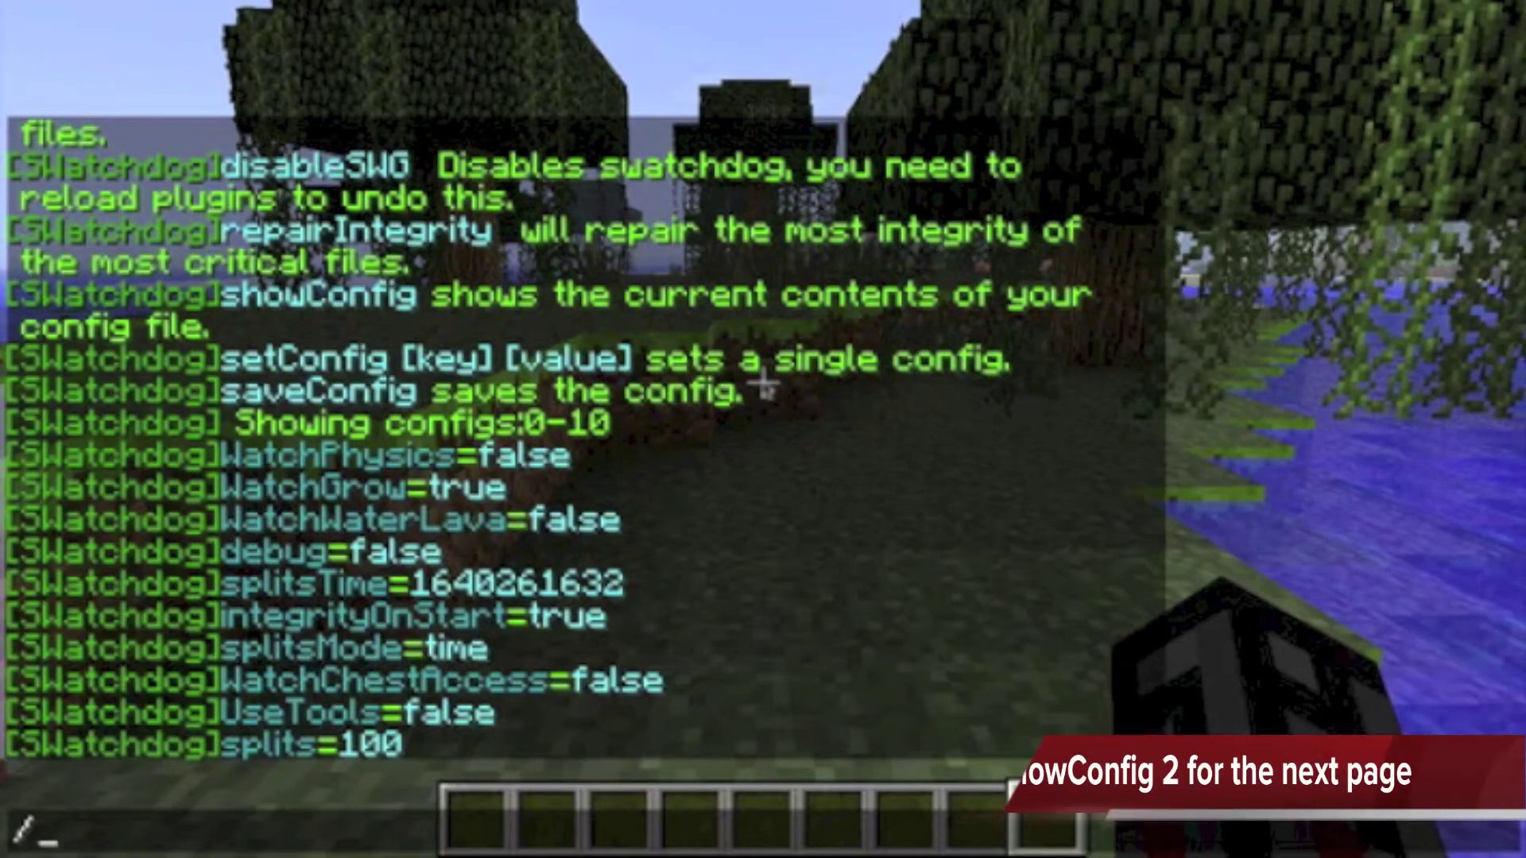
pyautogui.write('wutil show')
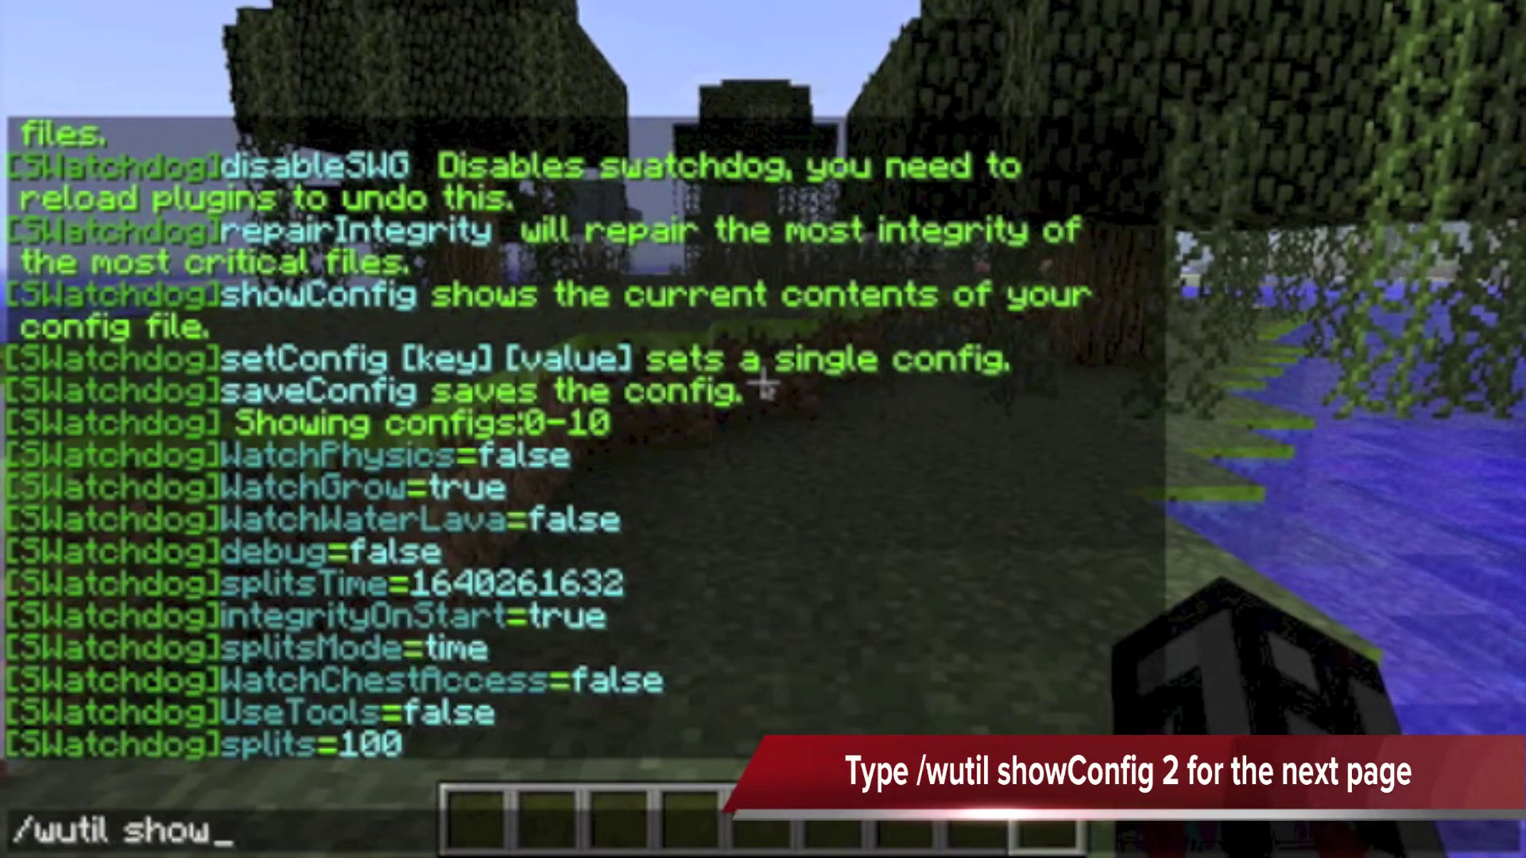
pyautogui.write('Config 2')
pyautogui.press('Return')
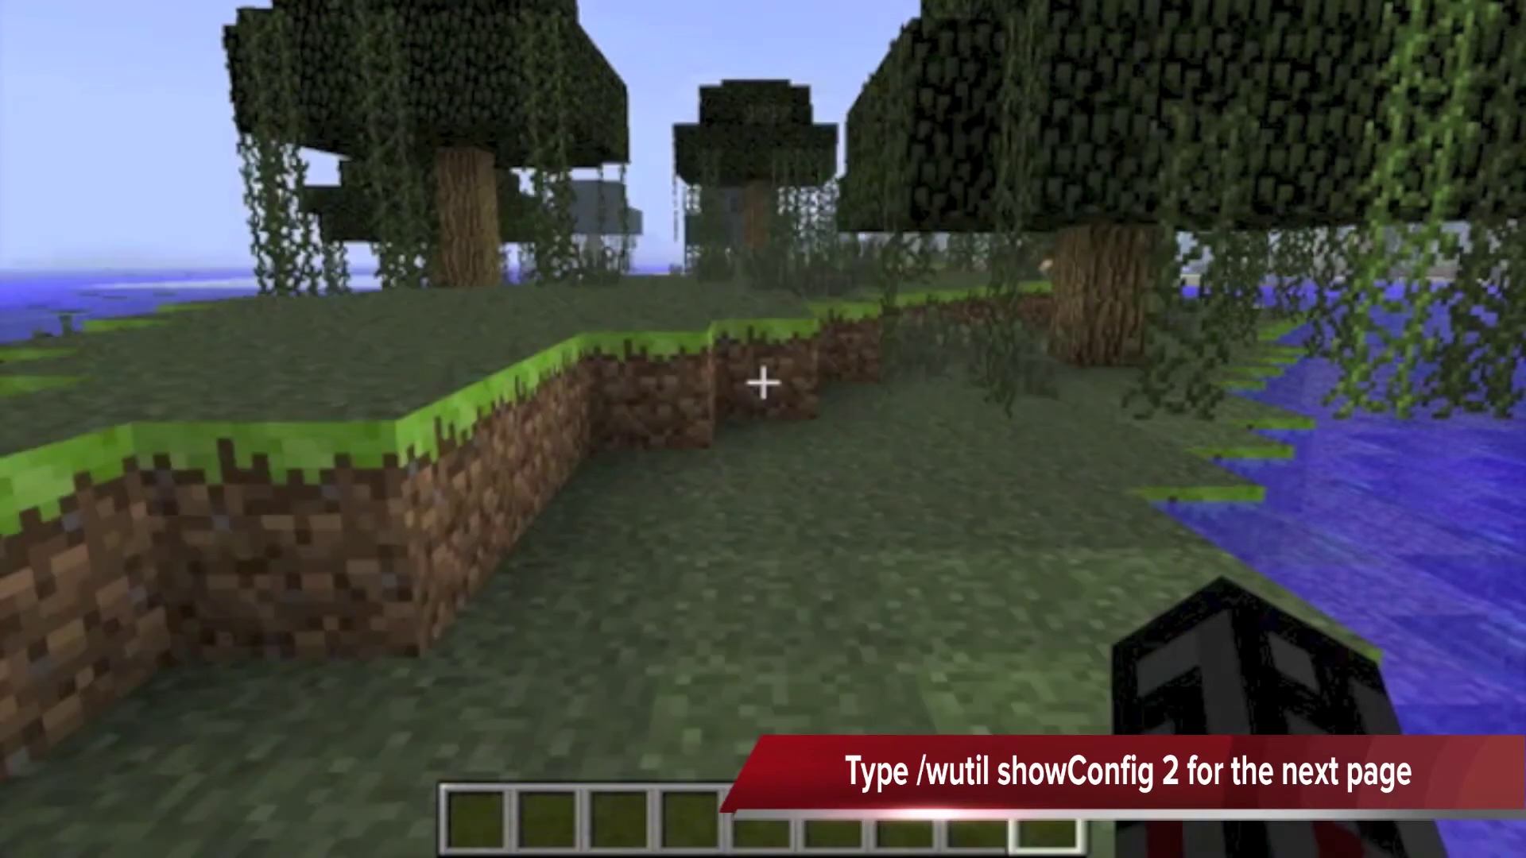
pyautogui.press('t')
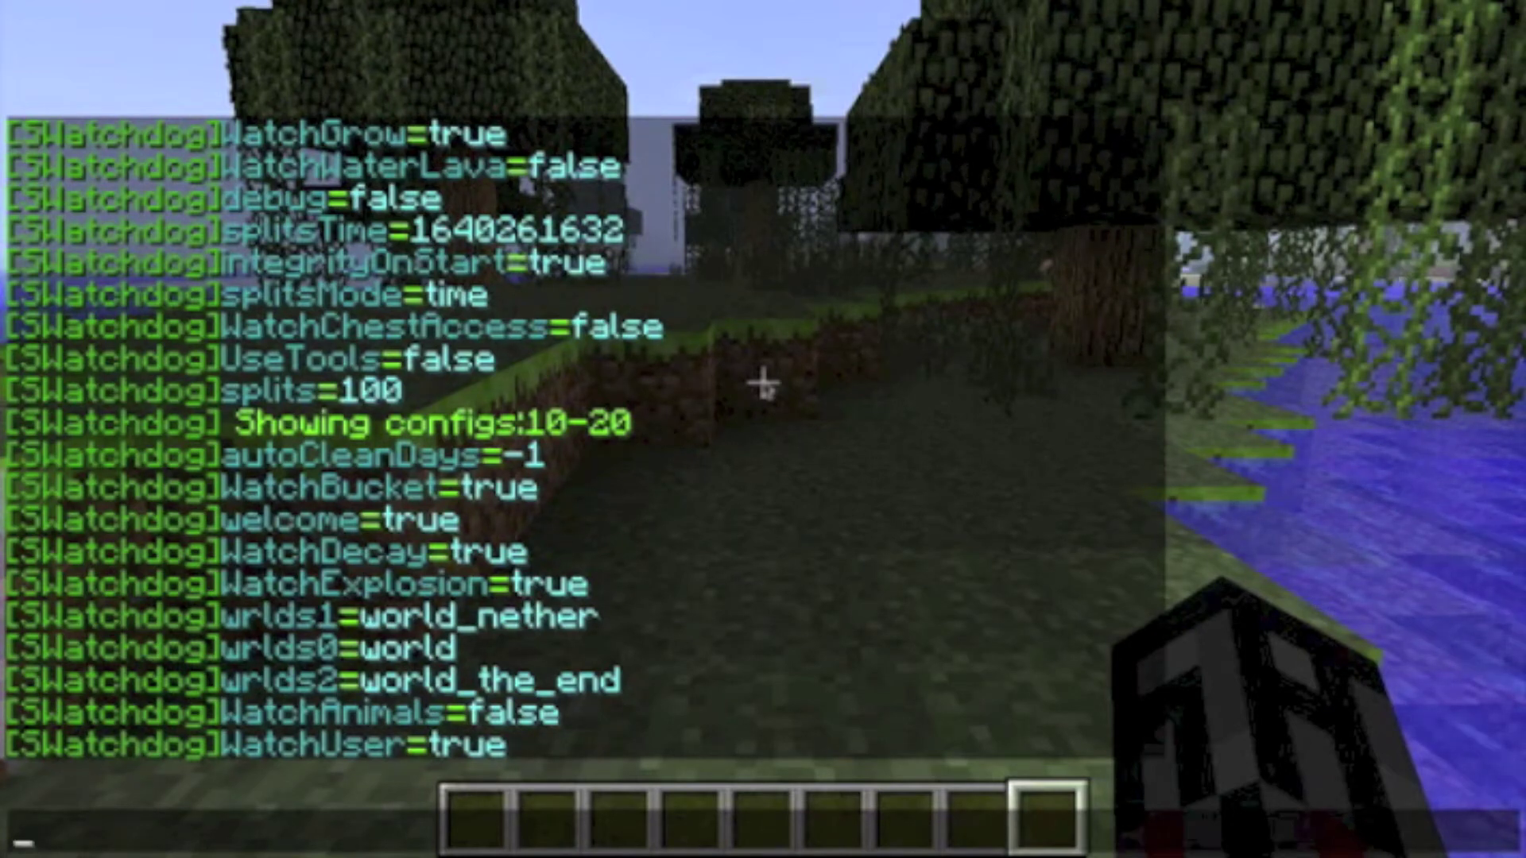
pyautogui.write('/wutil s')
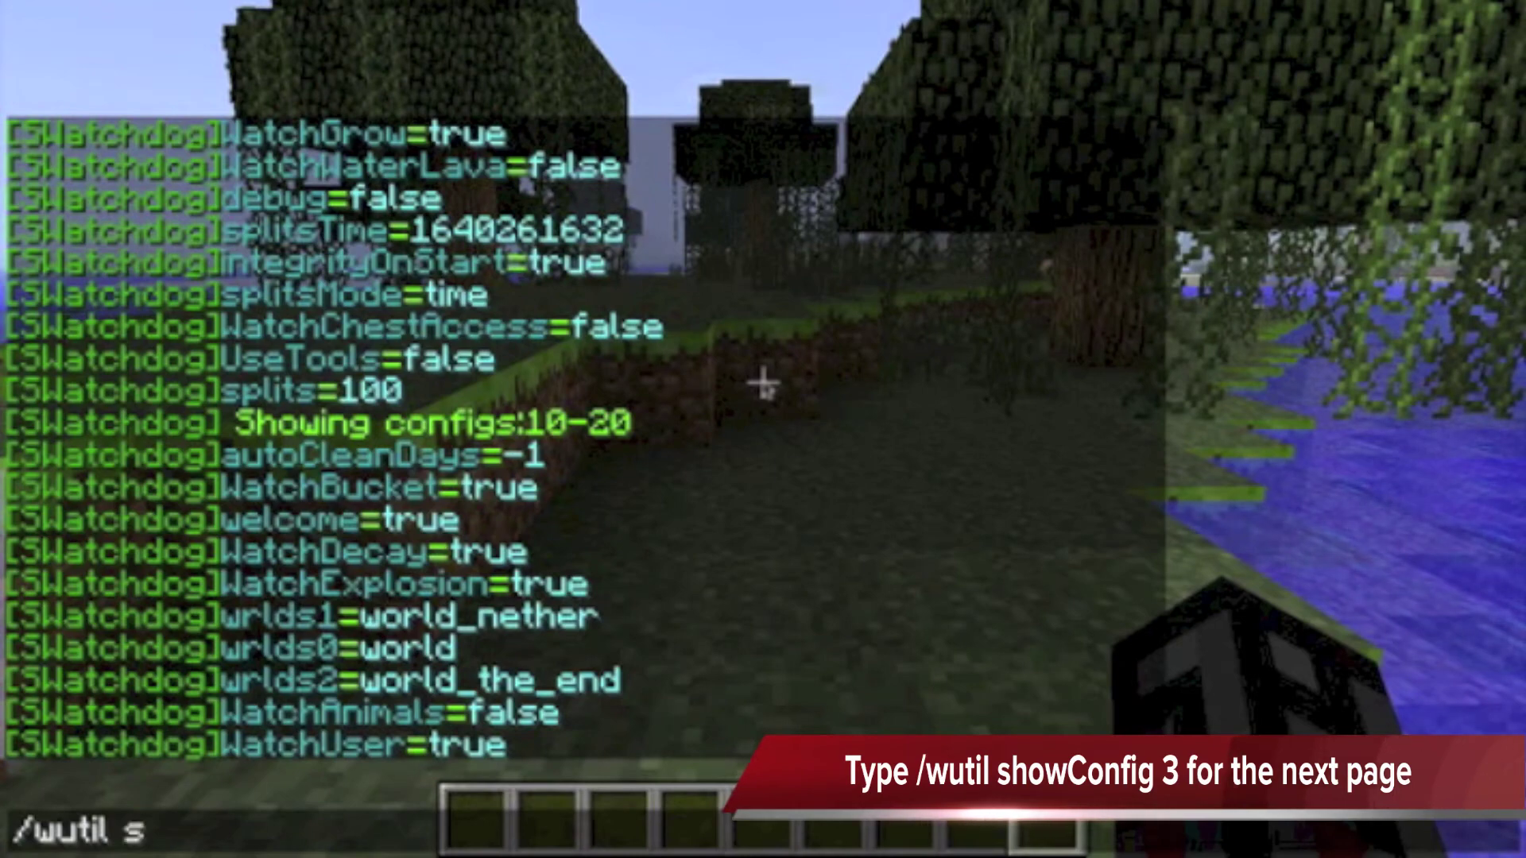
pyautogui.write('howConfig 3')
# Submit /wutil showConfig 3 to list configs 20-30, through wrldsTotal=2 and maximumRadius=50
pyautogui.press('Return')
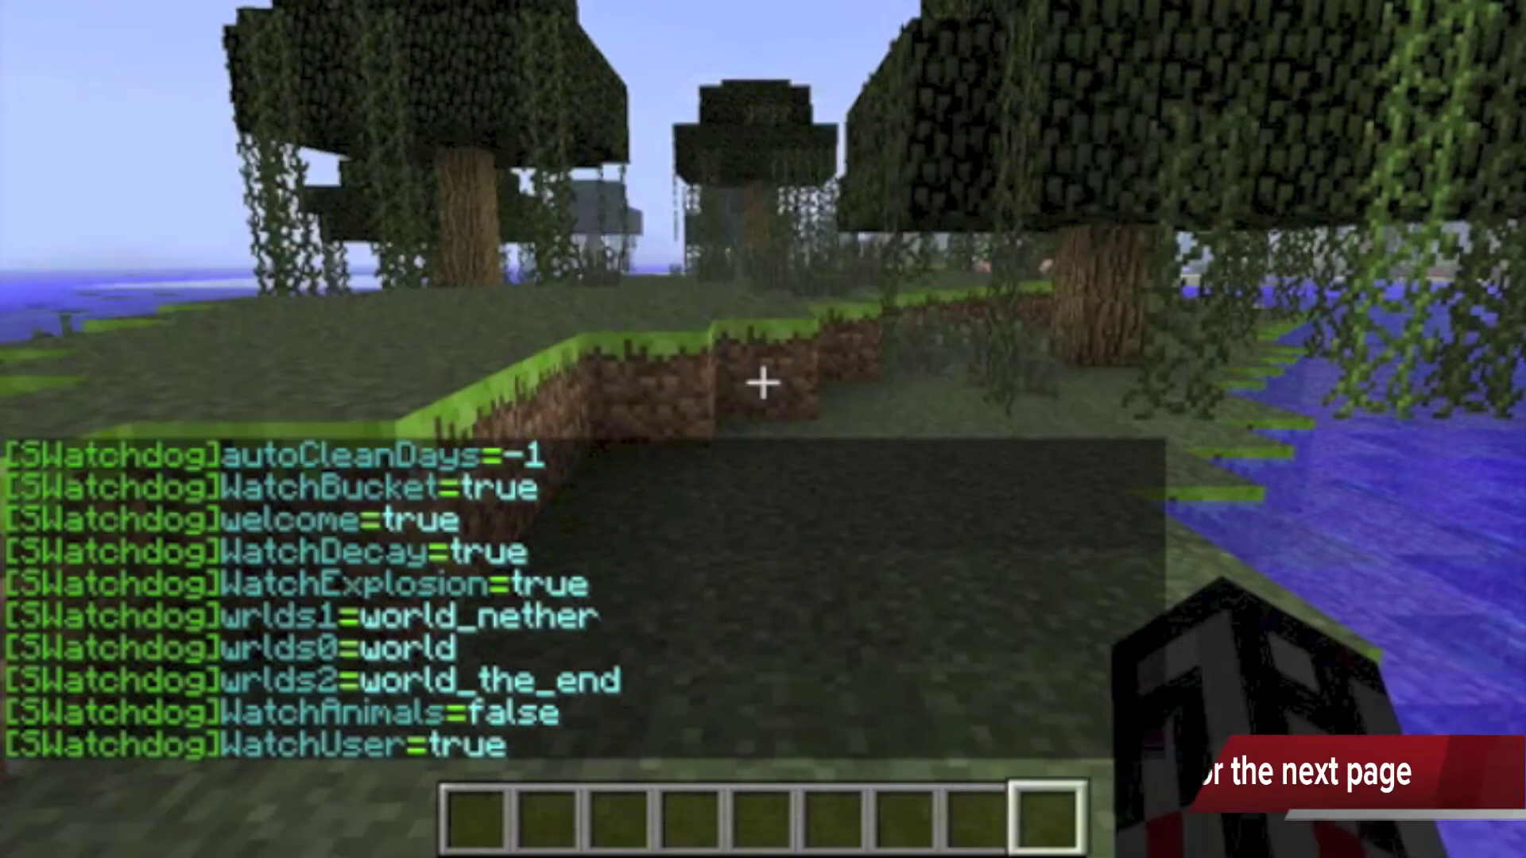
pyautogui.press('t')
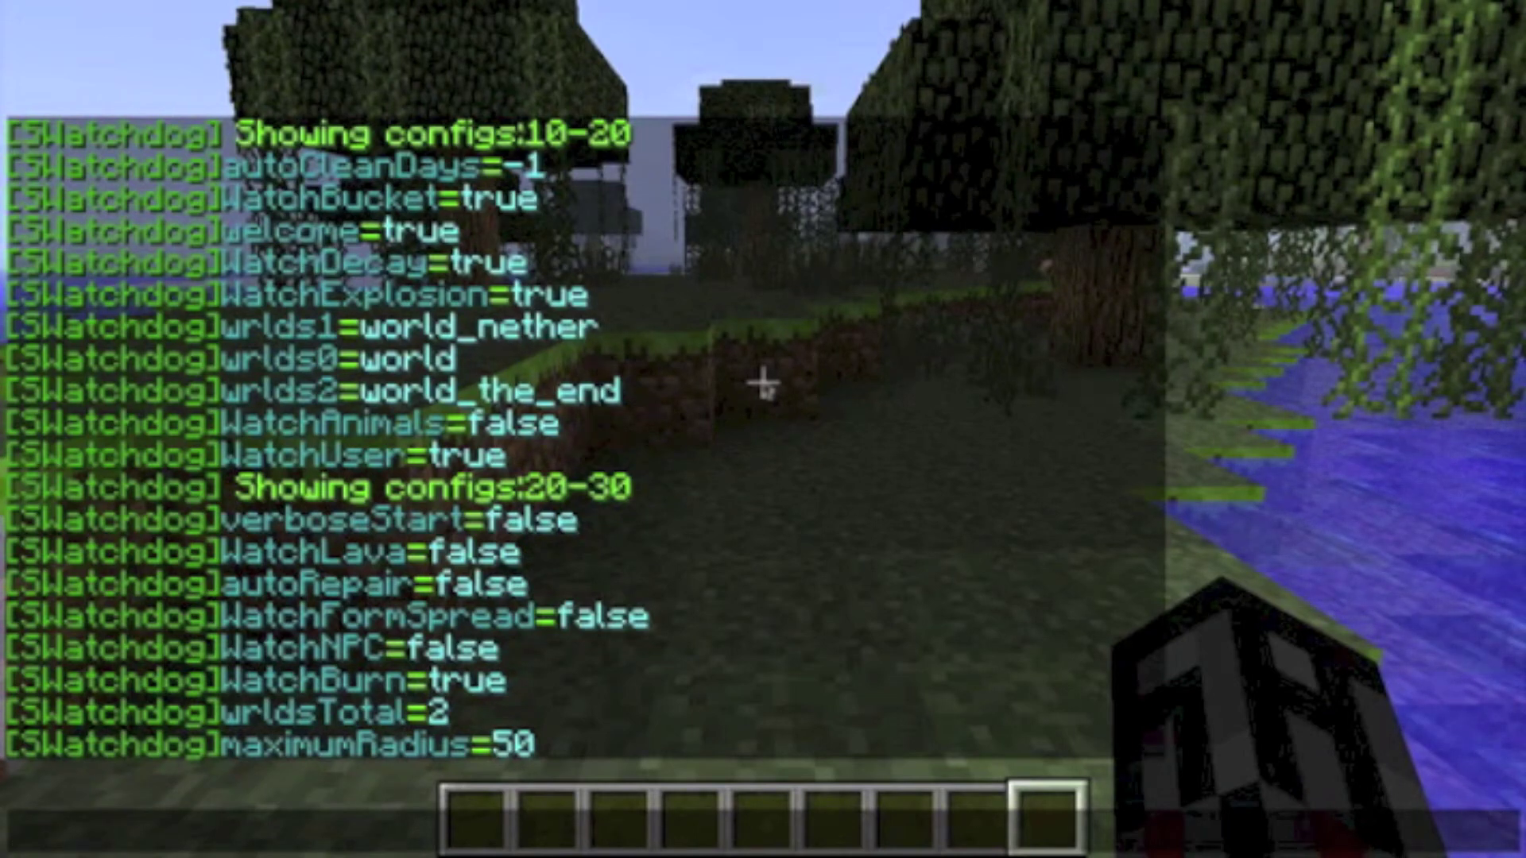
# Set WatchBurn to true, save the SWatchdog config with /wutil save, and /reload
pyautogui.write('/w')
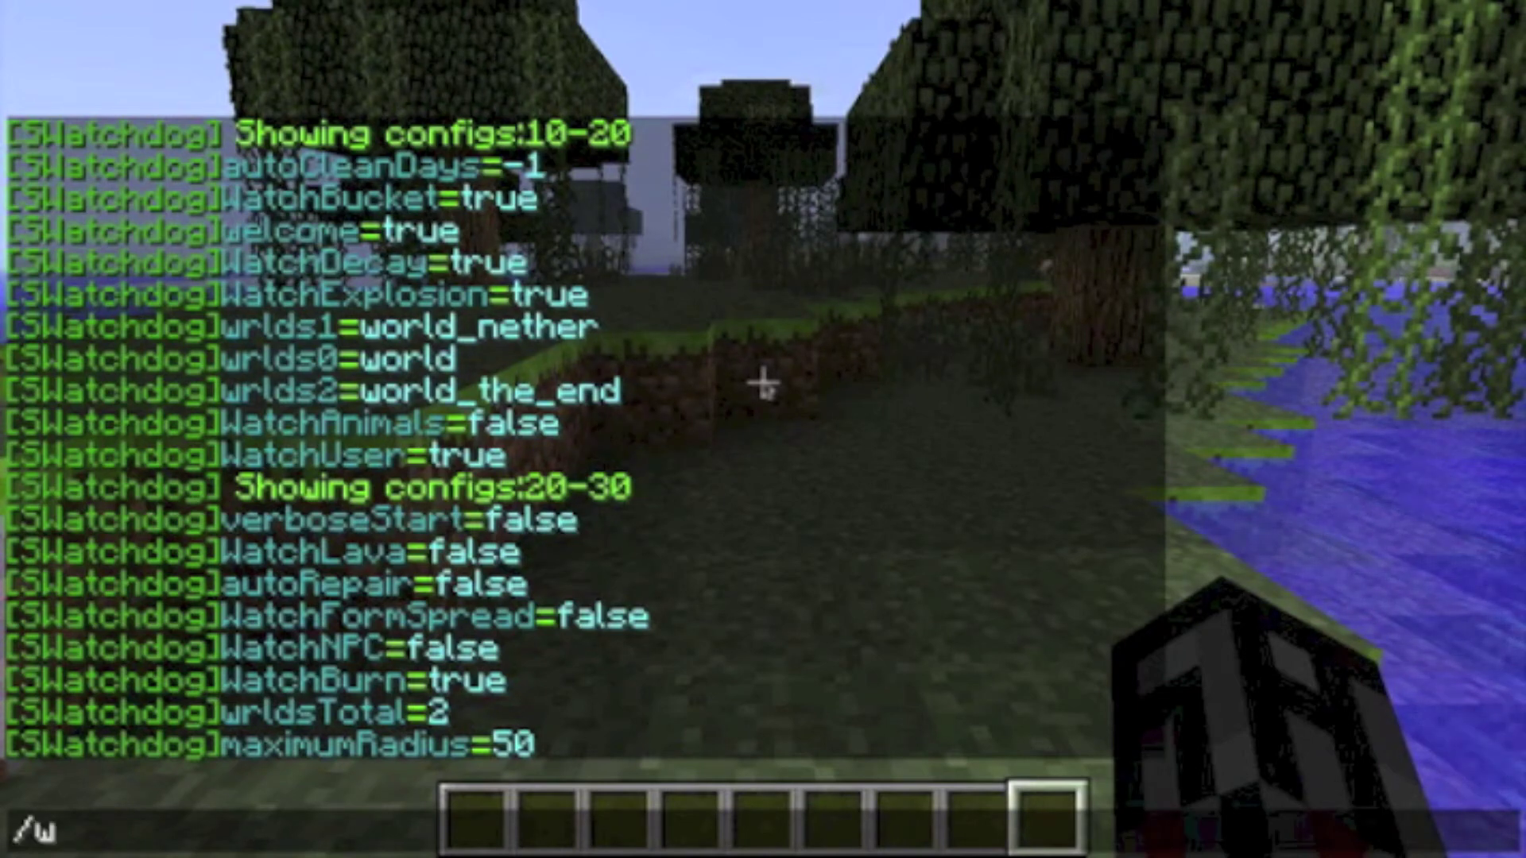
pyautogui.write('util setconf')
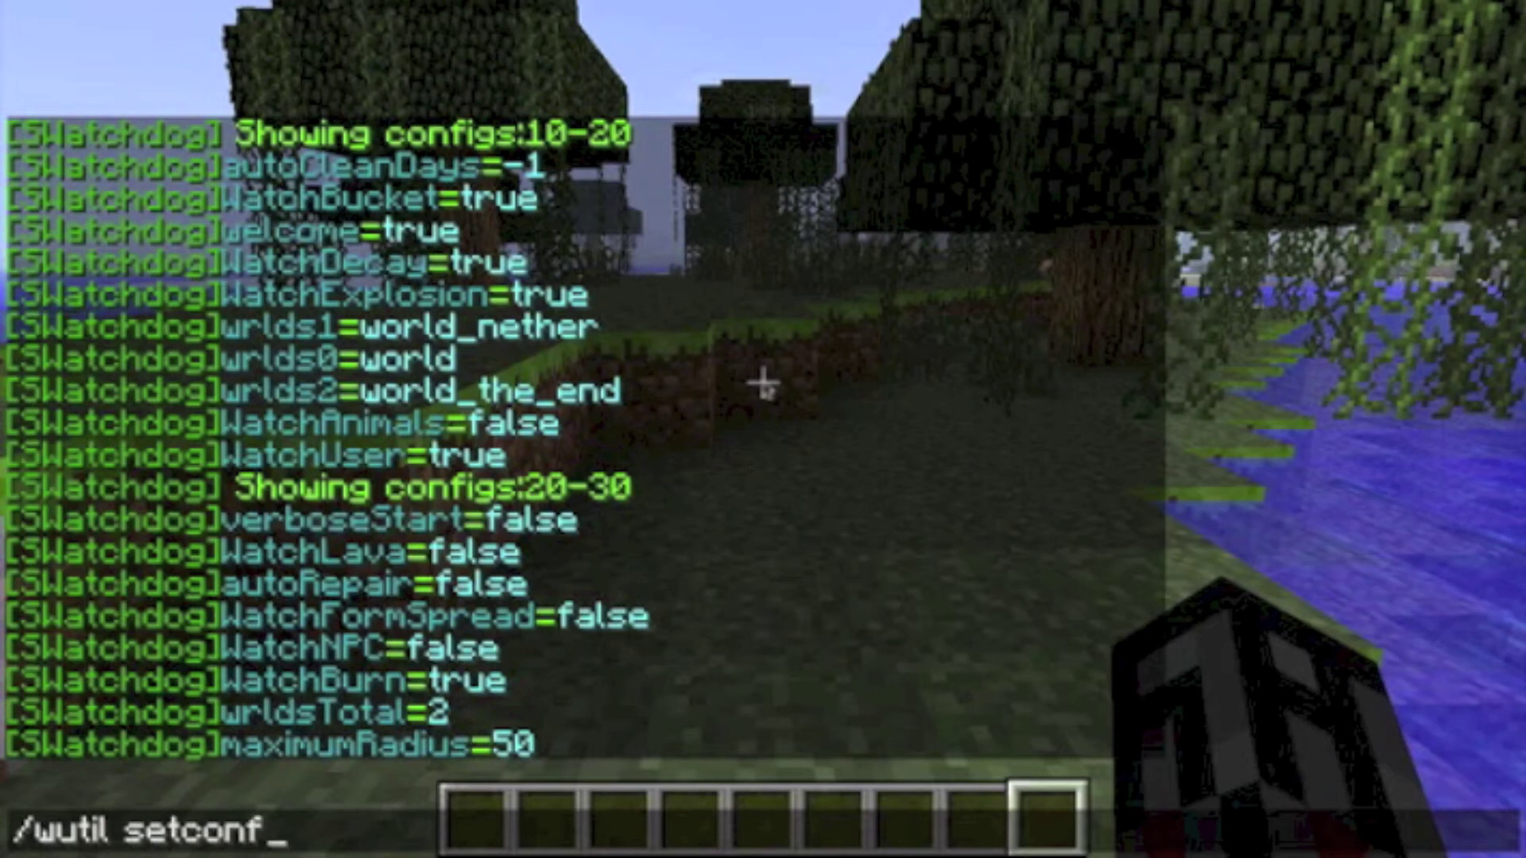
pyautogui.write('ig')
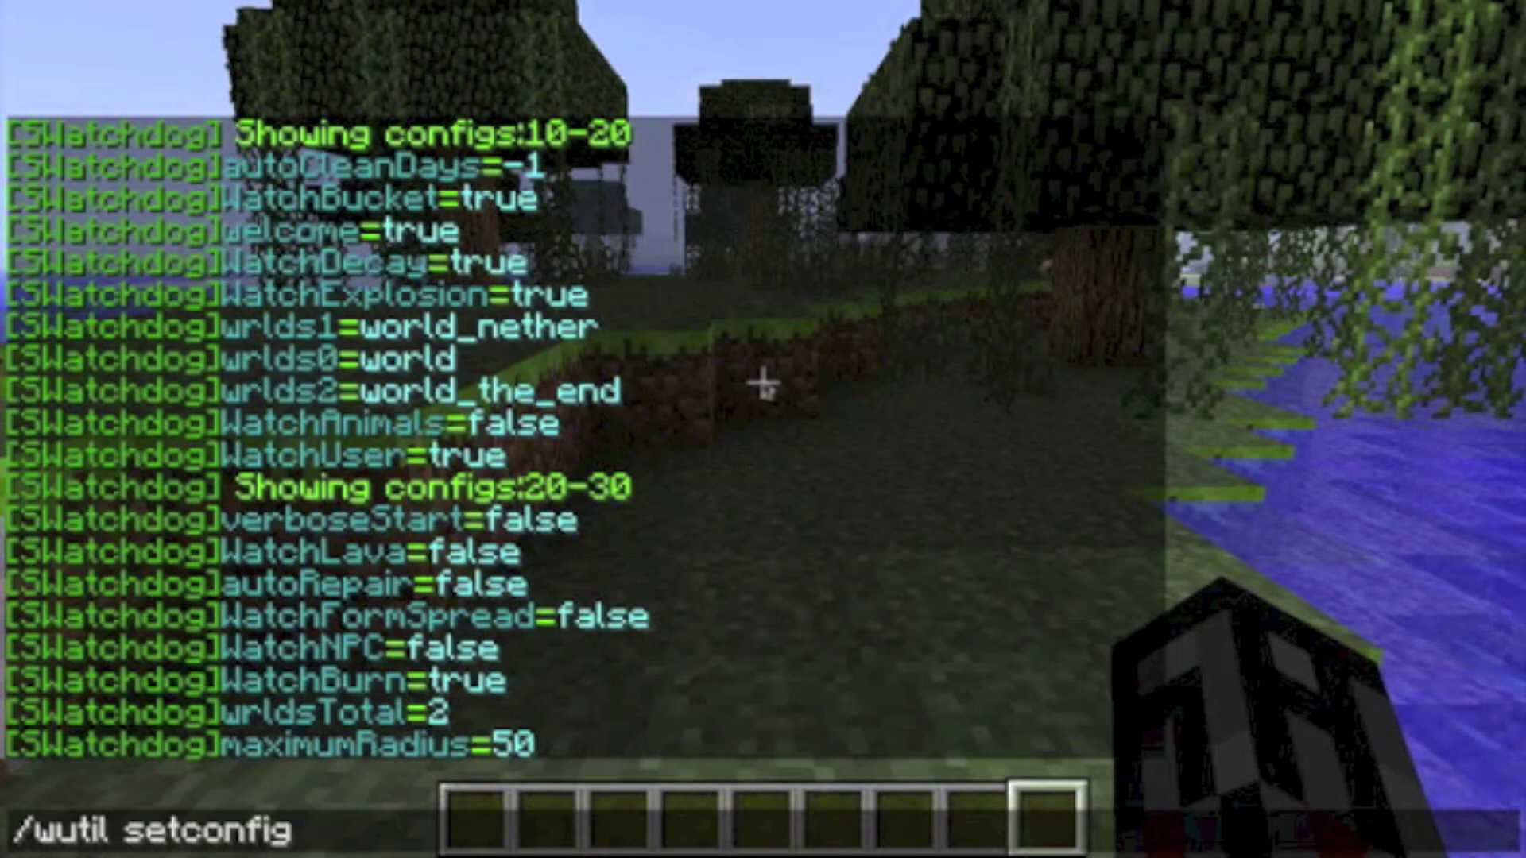
pyautogui.write(' WatchBurn true')
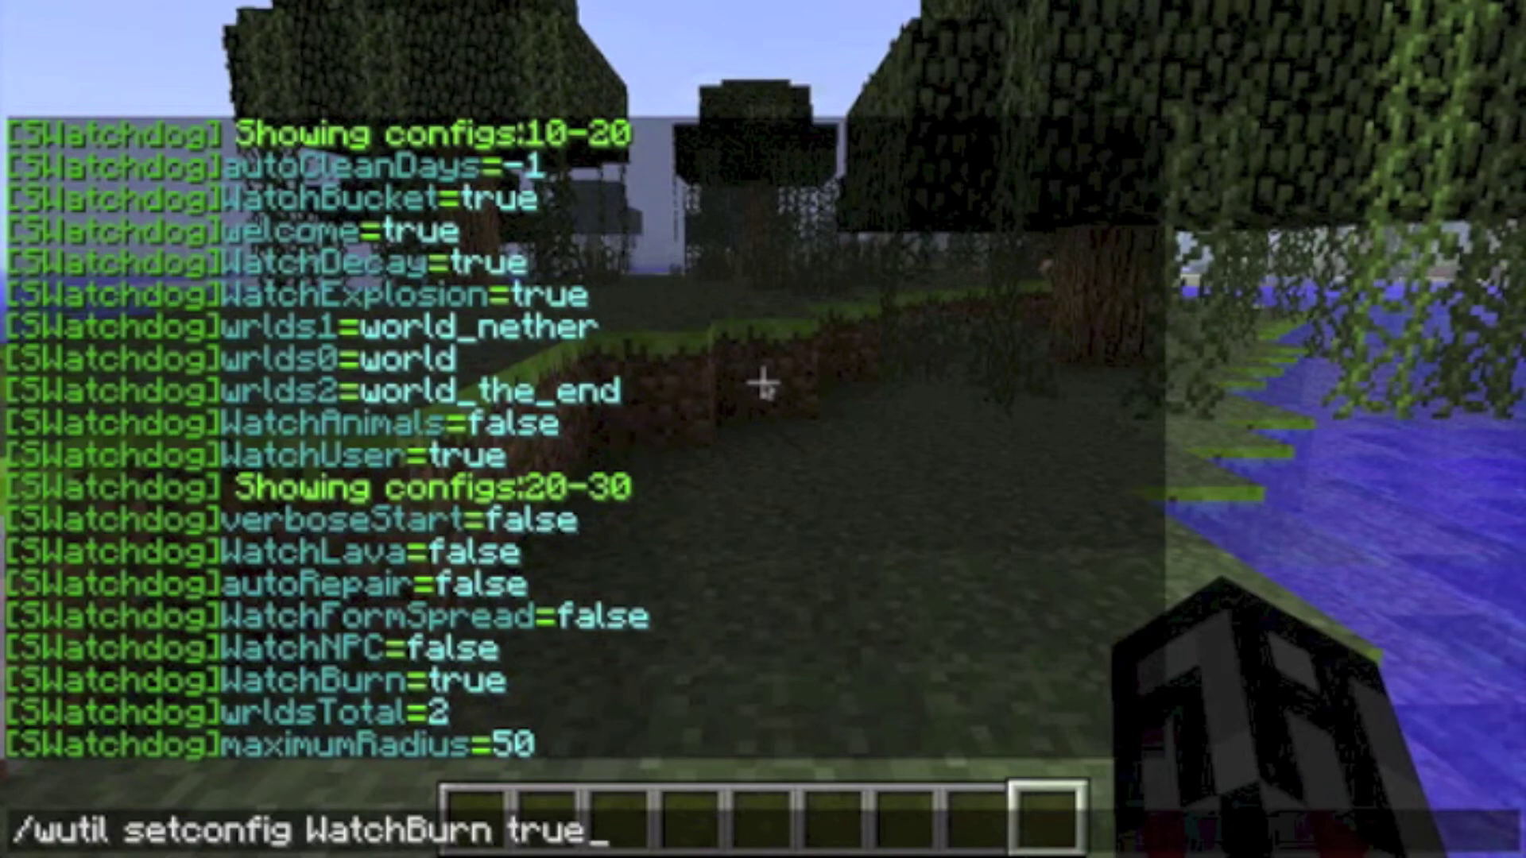
pyautogui.press('Return')
pyautogui.write('t/wutil save')
pyautogui.press('Return')
pyautogui.write('t/reload')
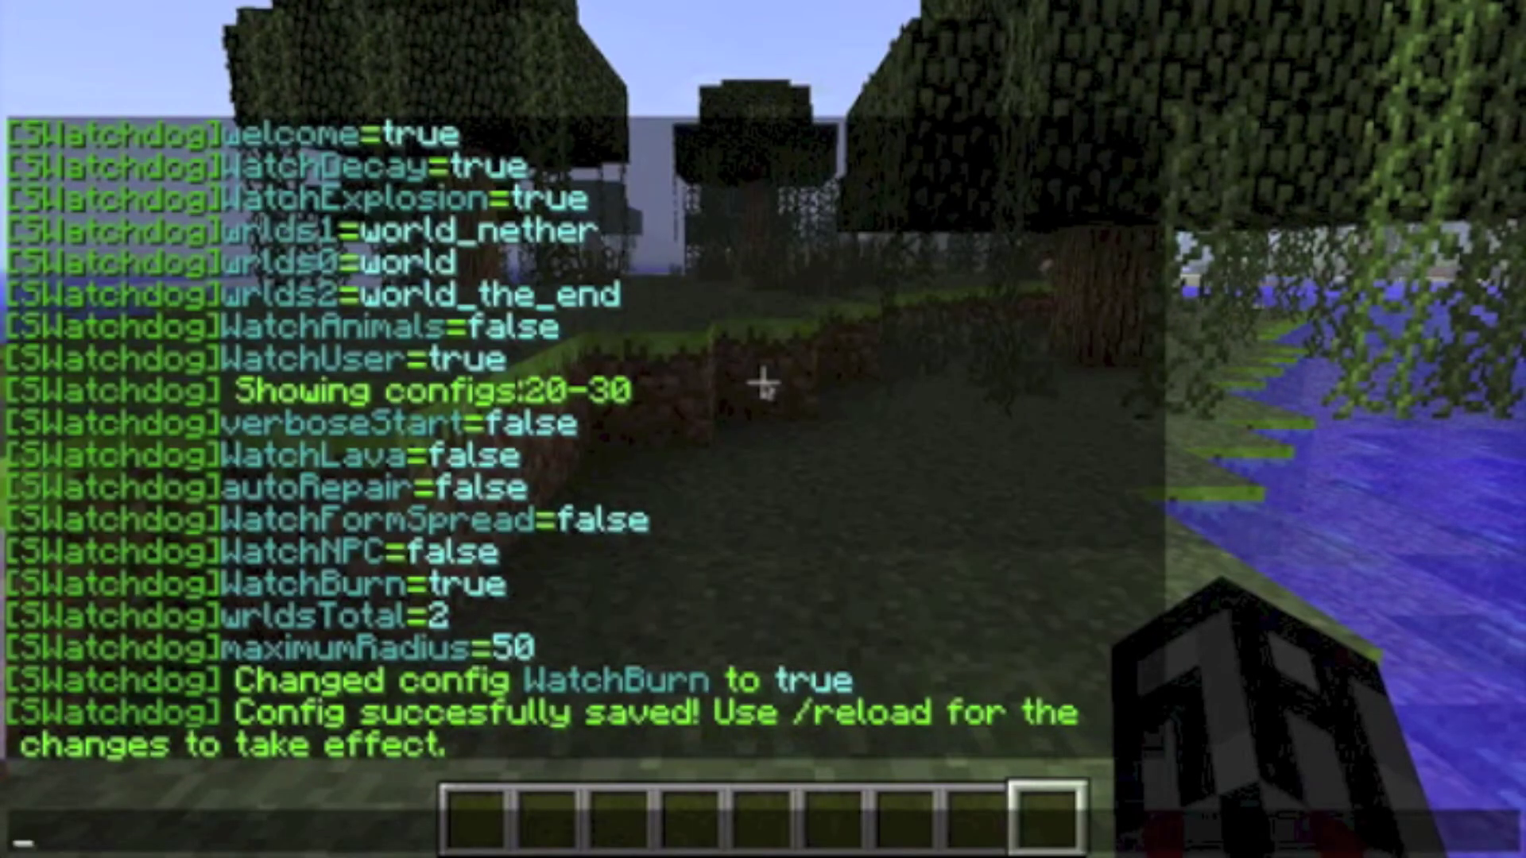
pyautogui.press('Return')
# Run /wutil to display the subcommand help
pyautogui.press('/')
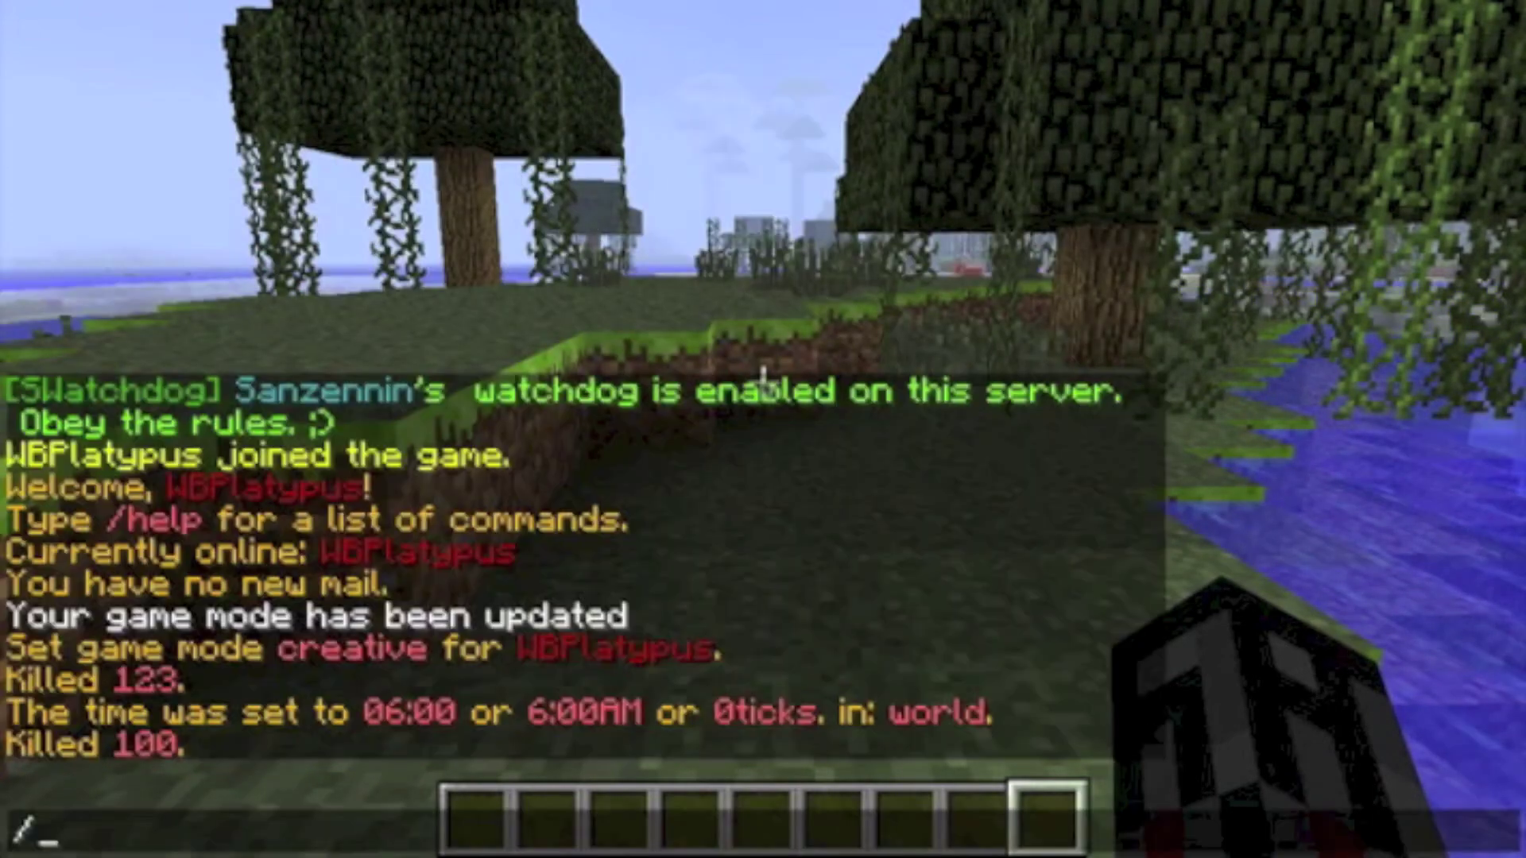
pyautogui.write('wutil')
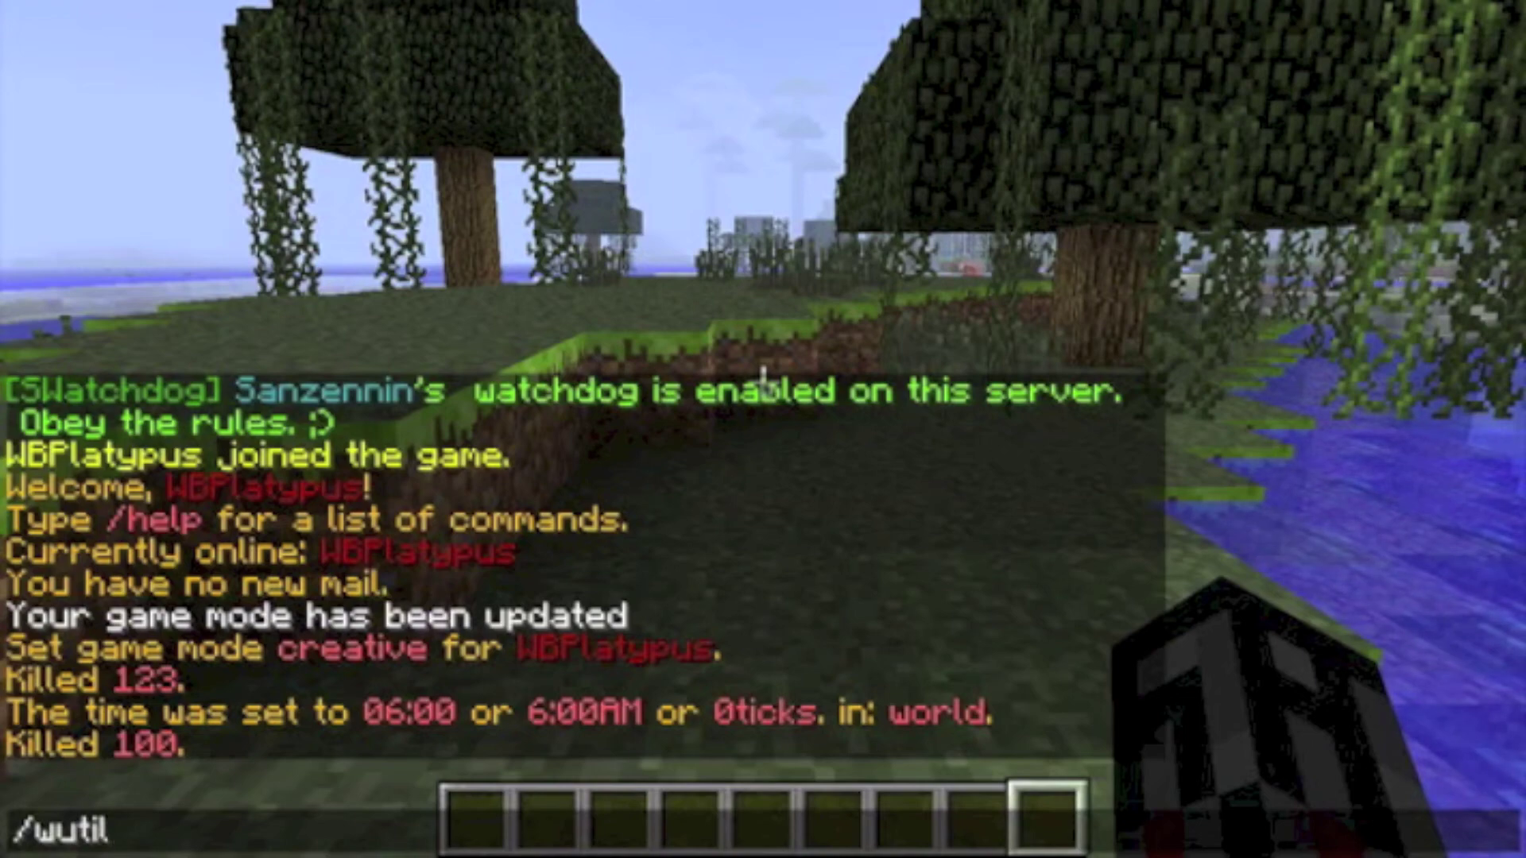
pyautogui.press('Return')
# List the world's broken-block index with /wutil showindex broke, showing one blank entry
pyautogui.press('t')
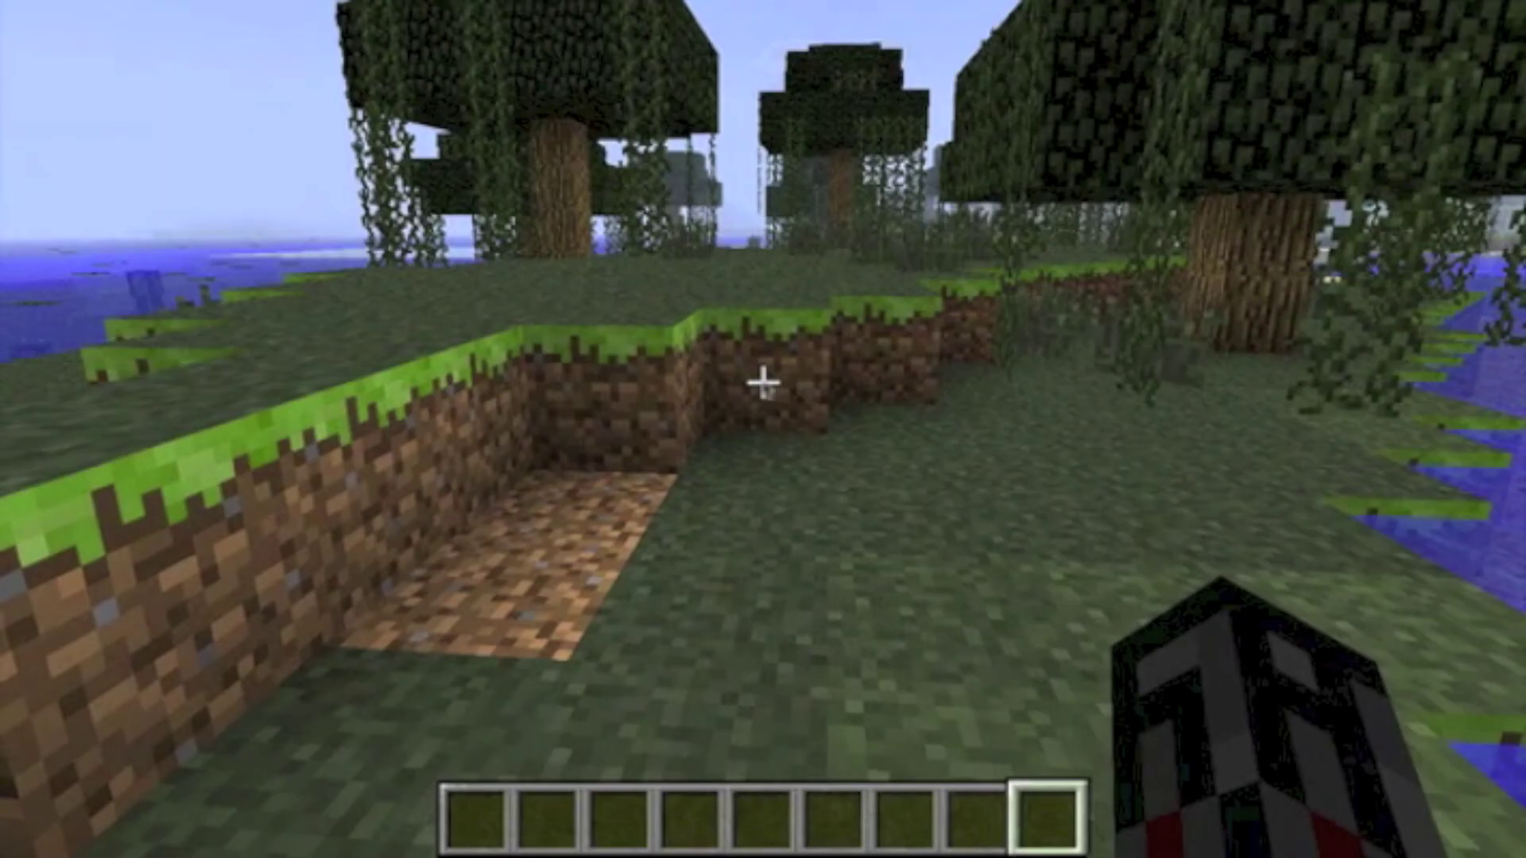
pyautogui.press('/')
pyautogui.write('wutil sho')
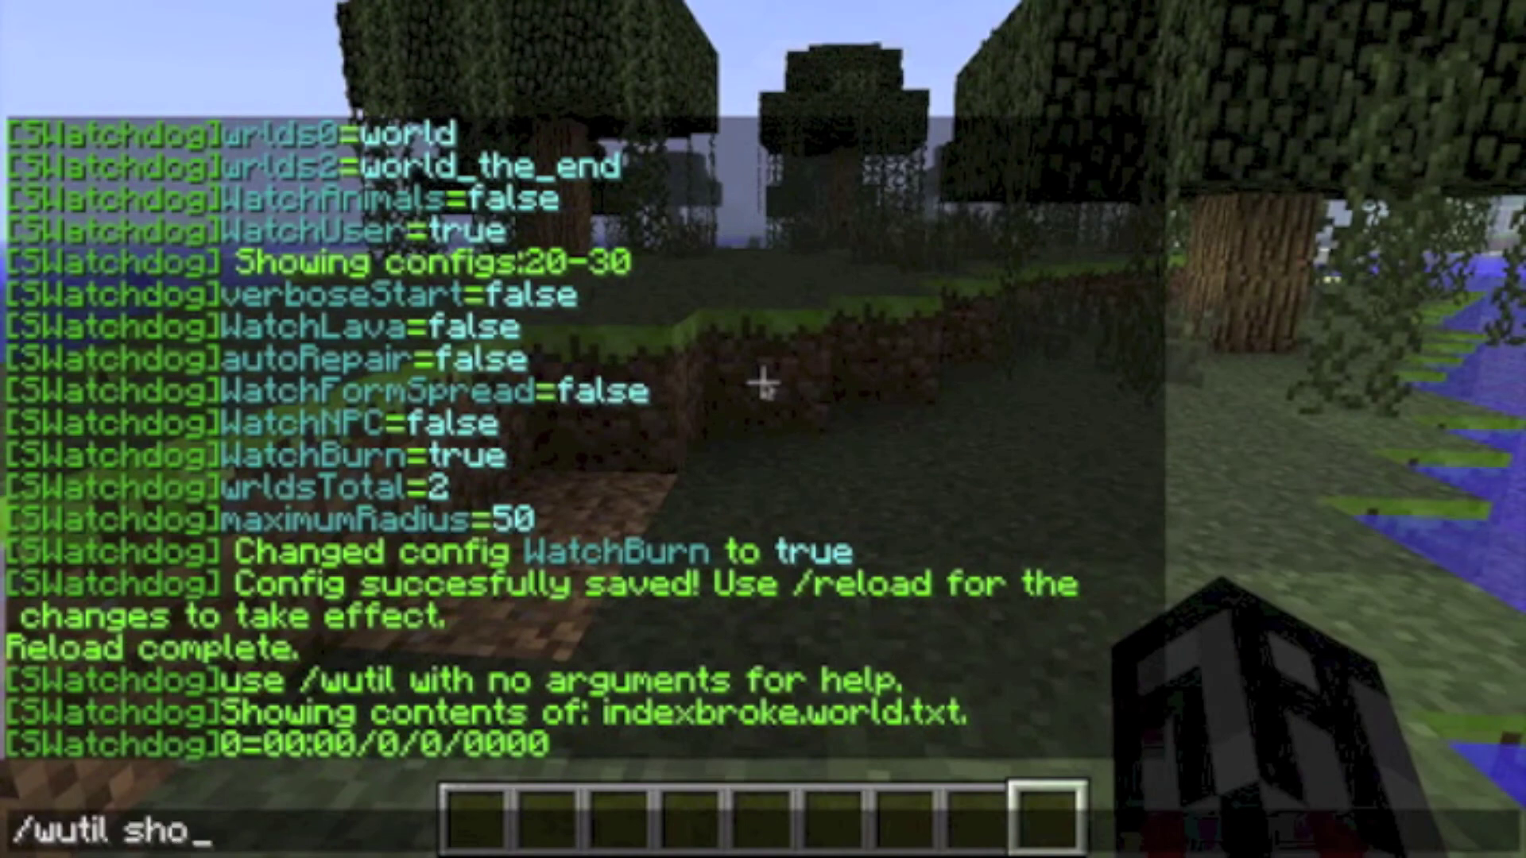
pyautogui.write('windex broke')
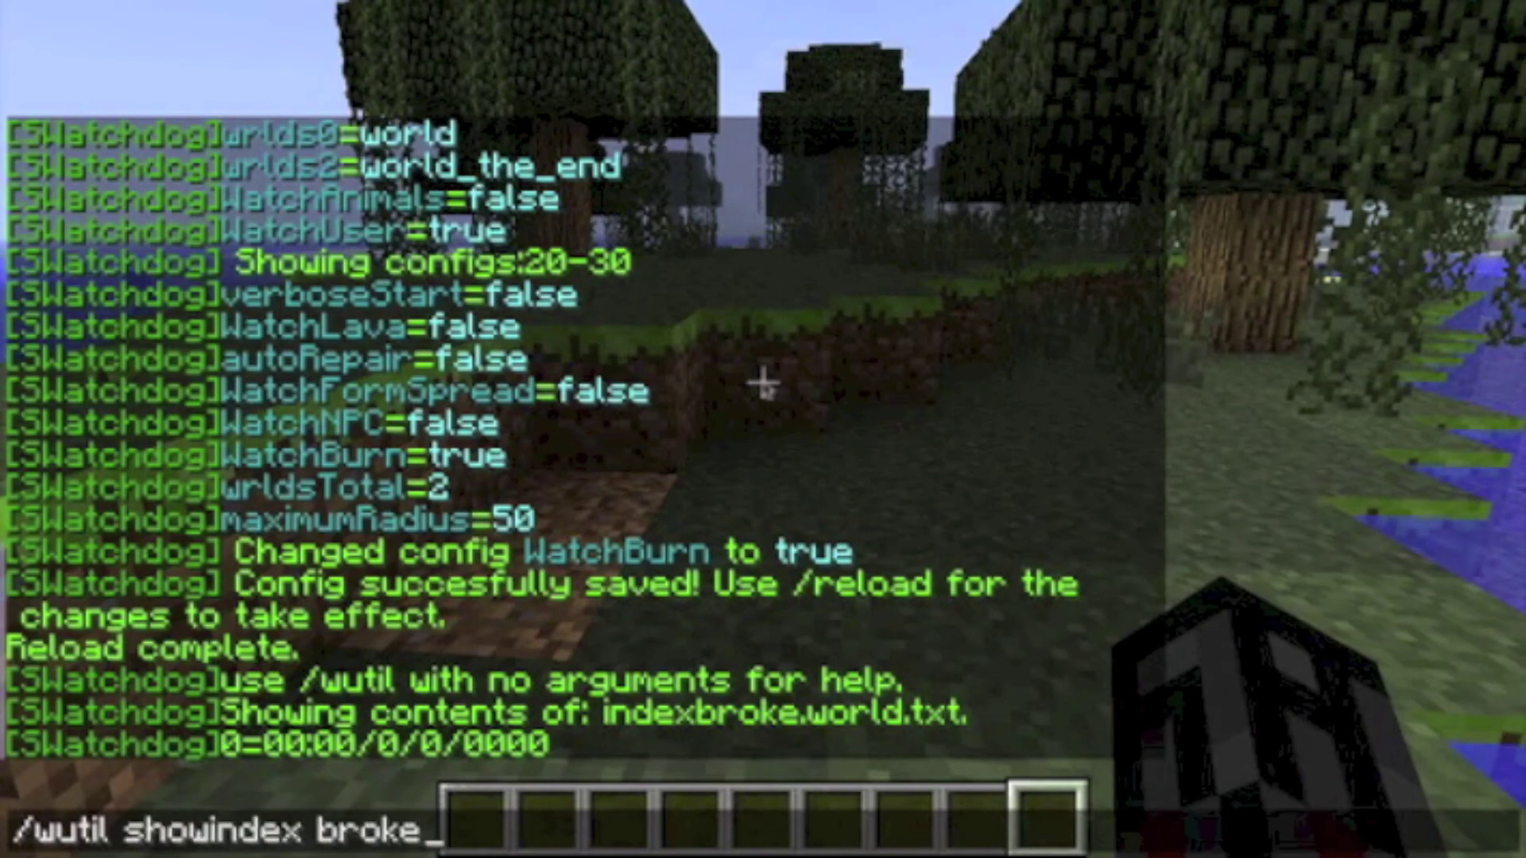
pyautogui.press('Return')
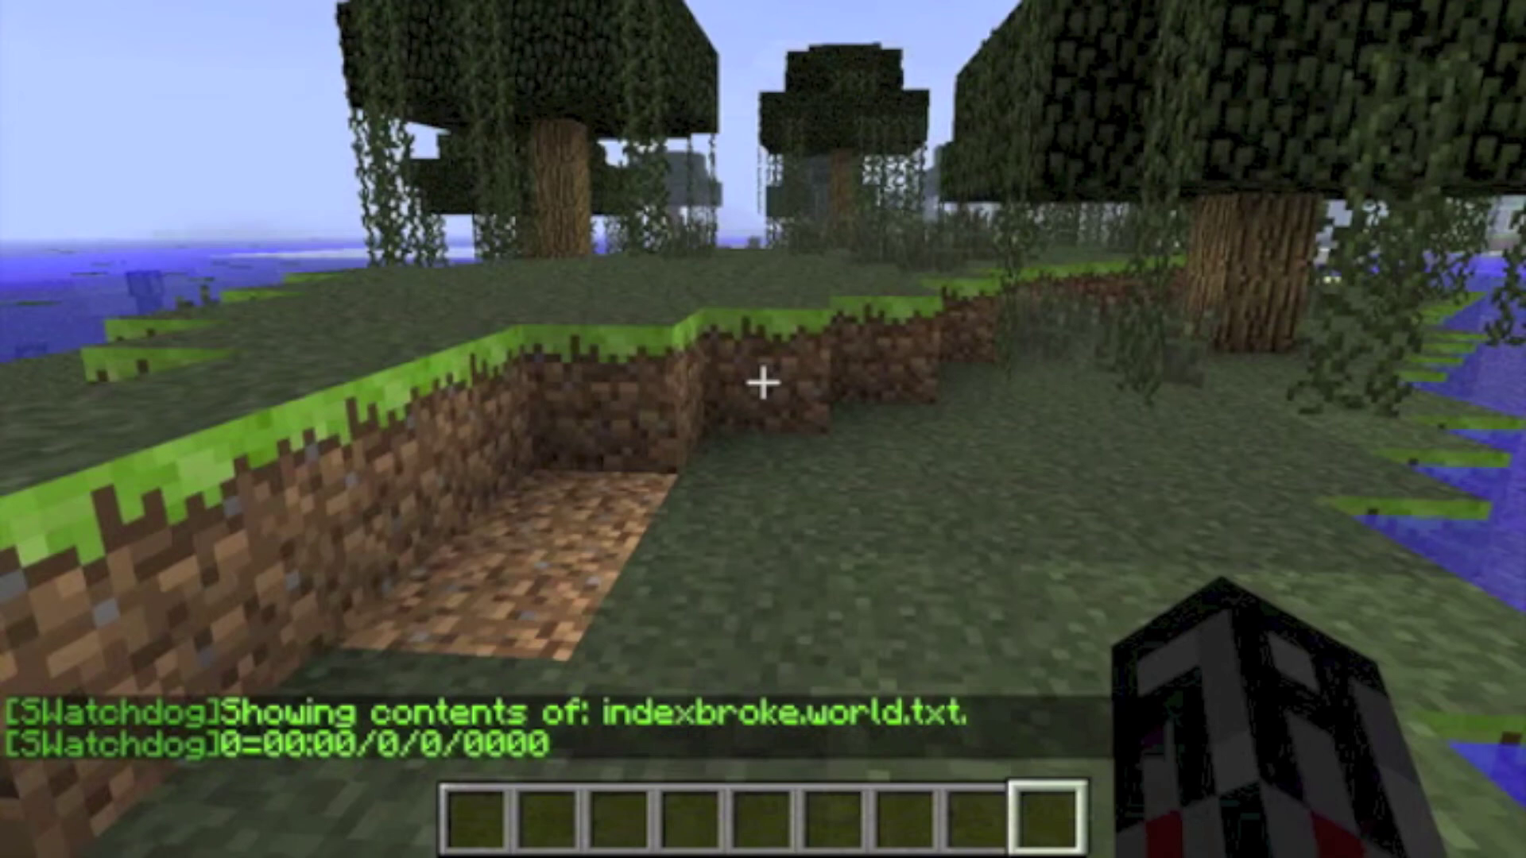
# Try deleting broken archive 1 with /wutil delete broken 1, which fails with file-not-found
pyautogui.press('t')
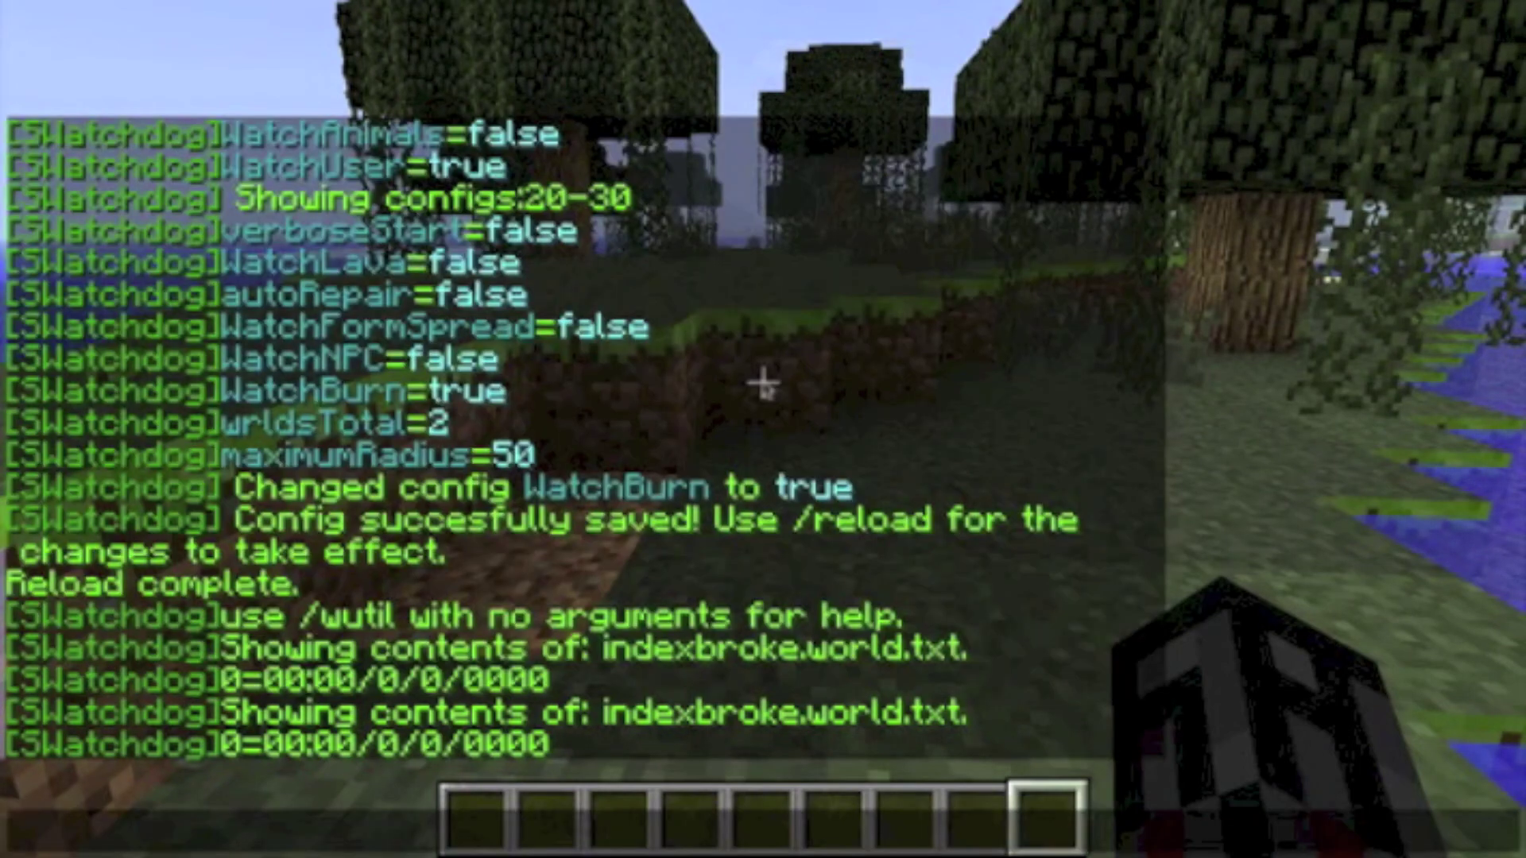
pyautogui.write('/wutil delete broken 1')
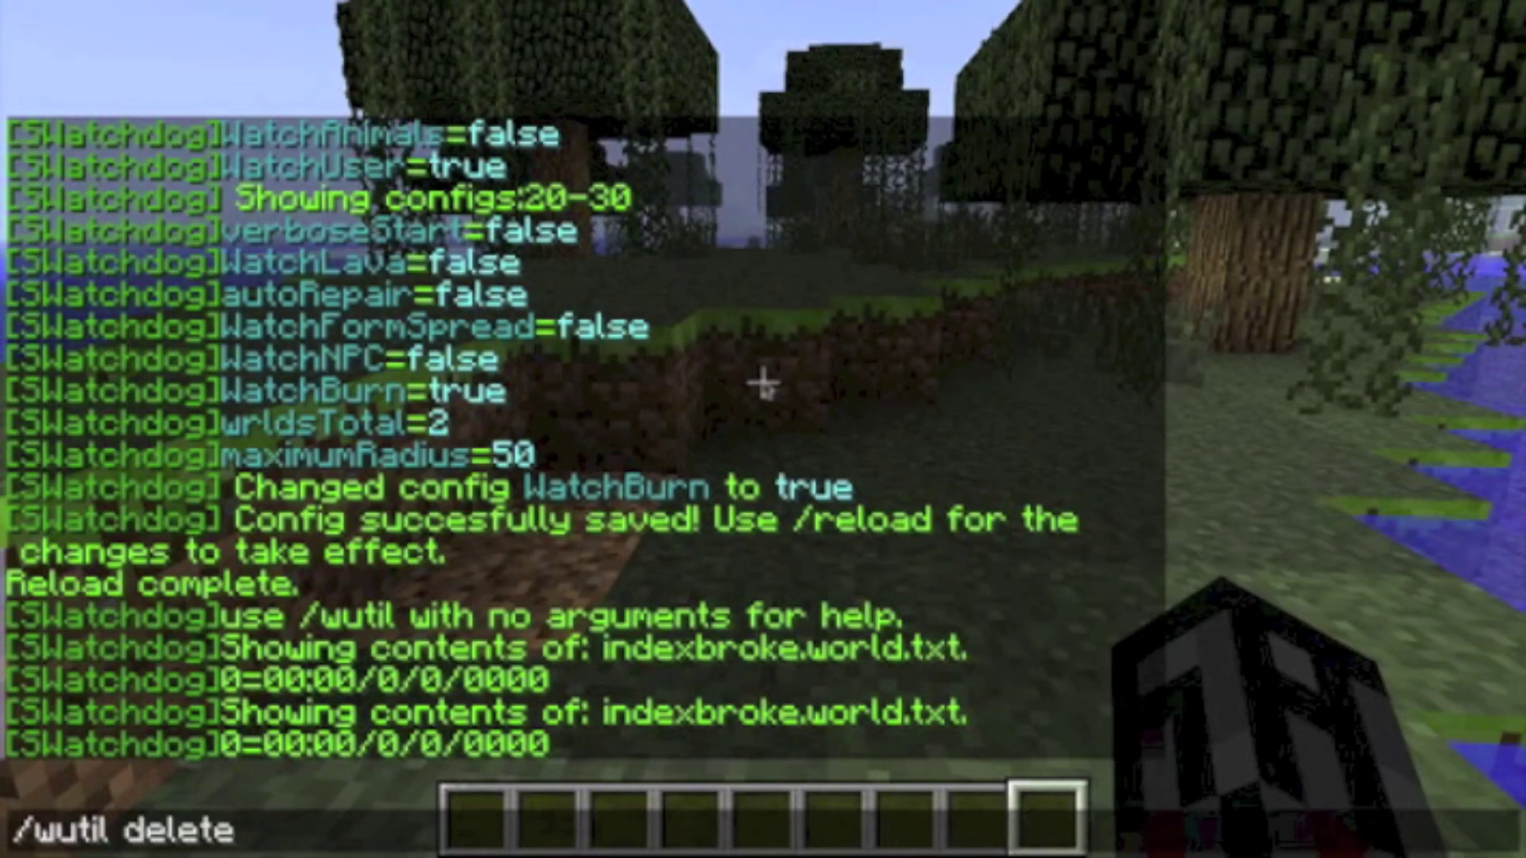
pyautogui.press('Return')
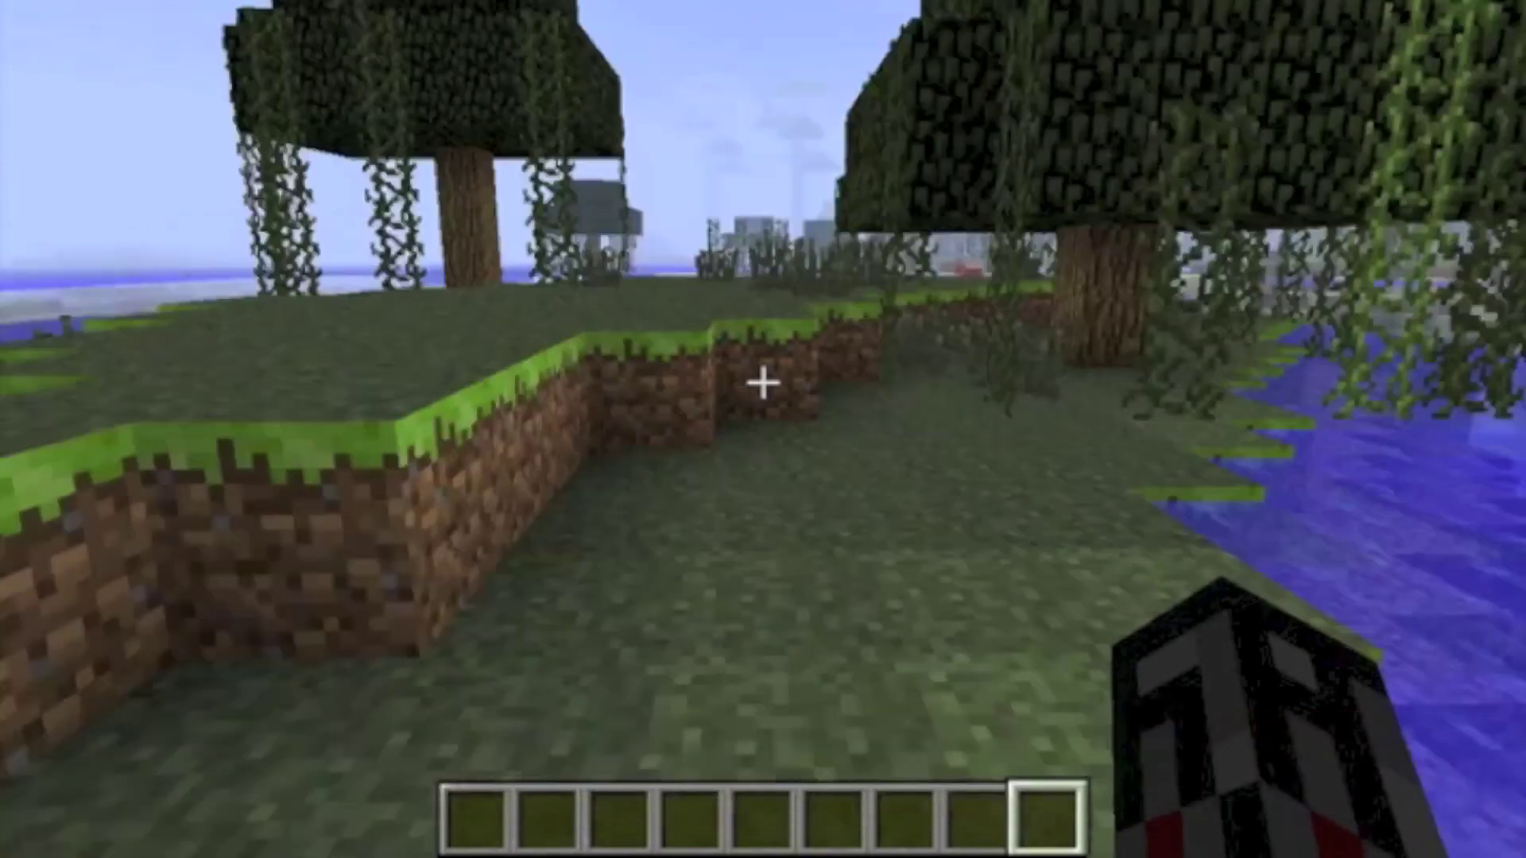
# Run /wutil again to redisplay the subcommand help
pyautogui.press('/')
pyautogui.write('wutil')
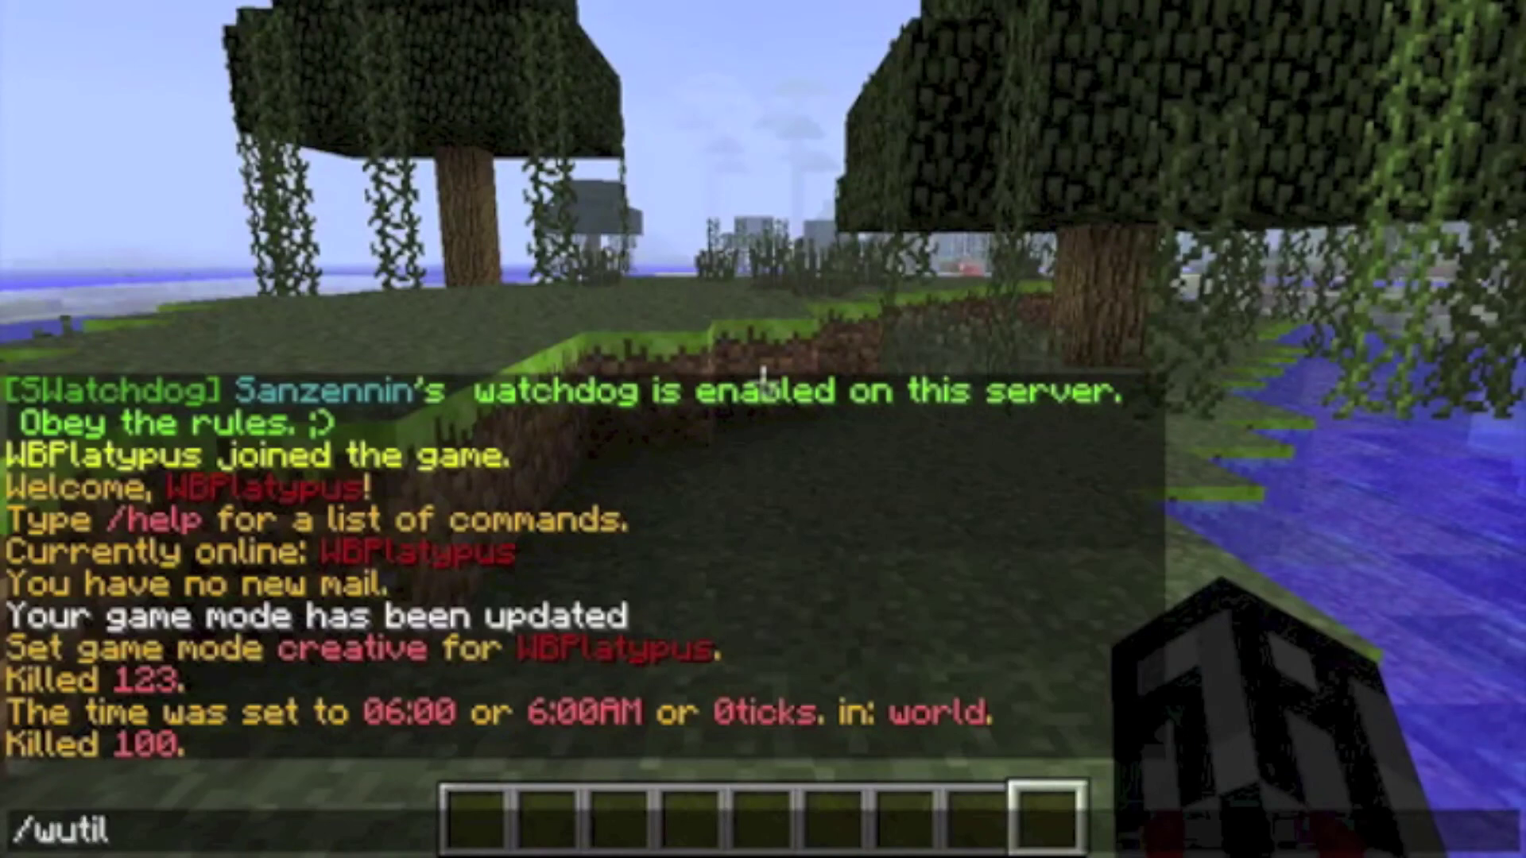
pyautogui.press('Return')
pyautogui.press('t')
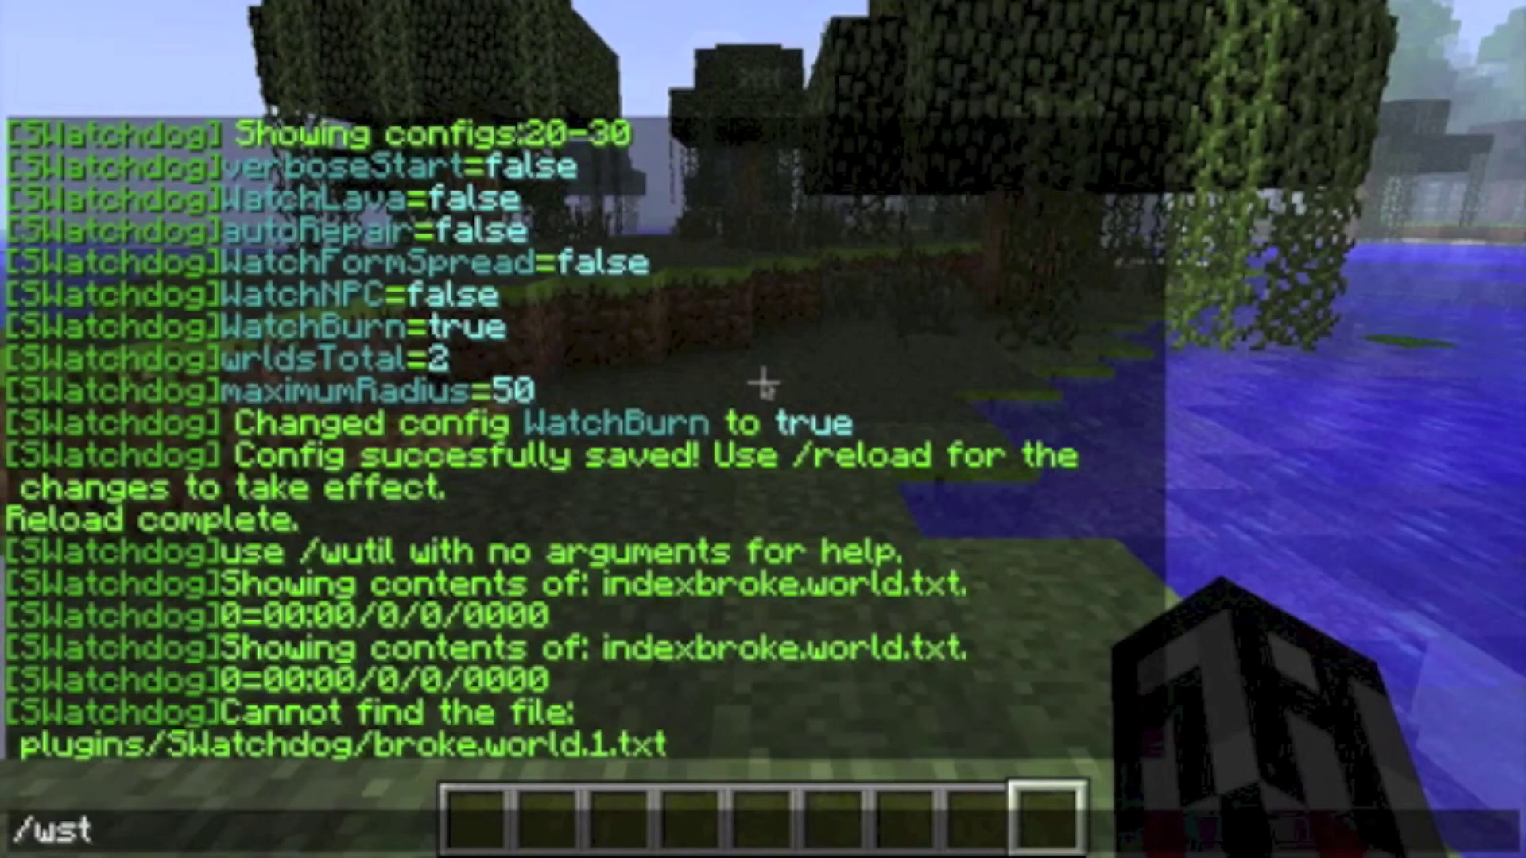
# Run /wstats twice to show write timings and 0/0 broken and placed records for all three worlds
pyautogui.write('ats')
pyautogui.press('Return')
pyautogui.press('t')
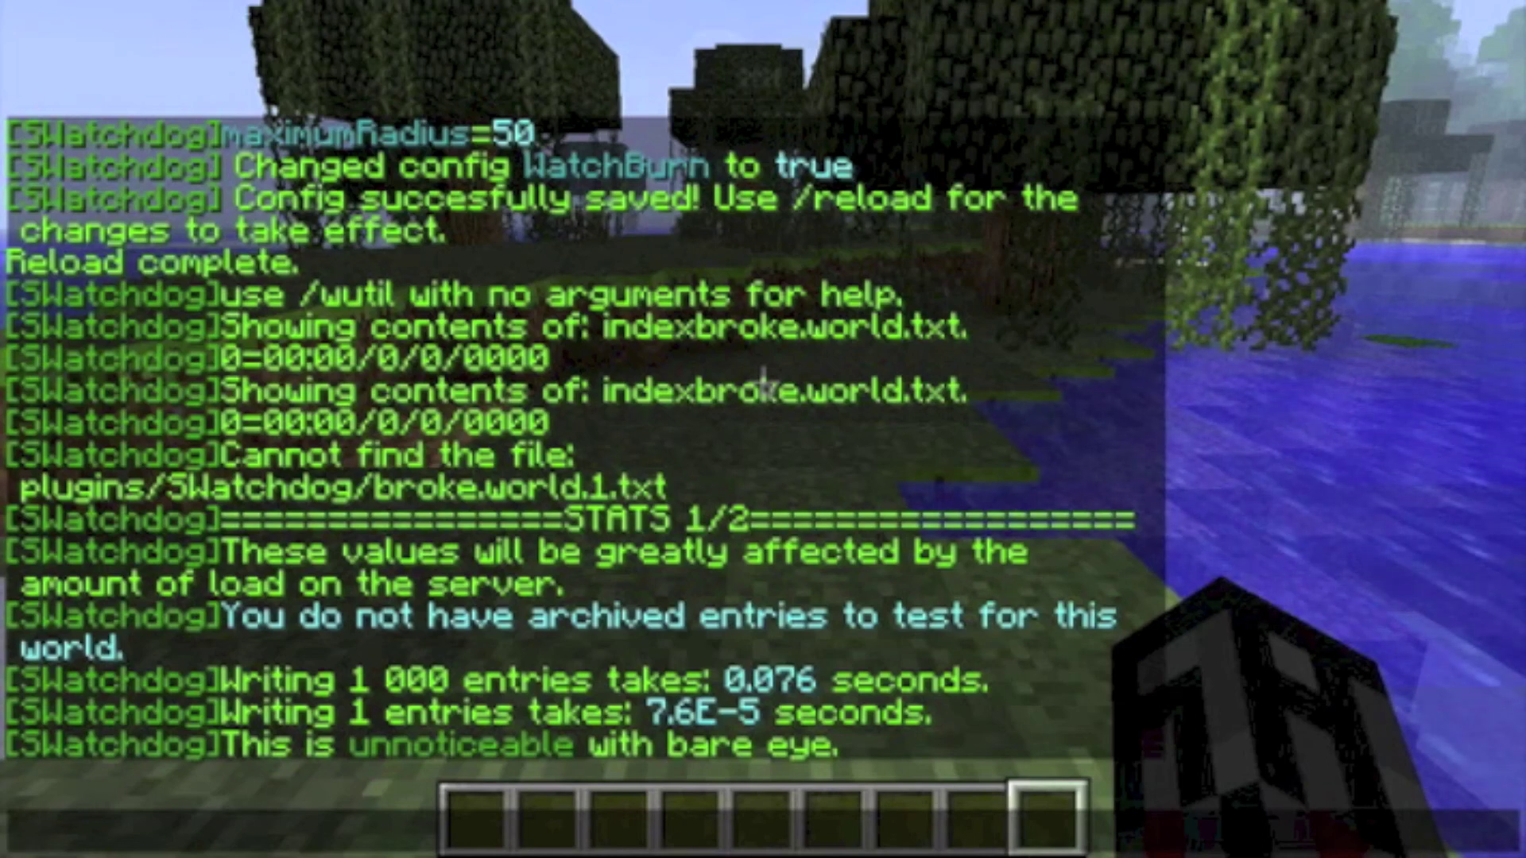
pyautogui.write('/wstats')
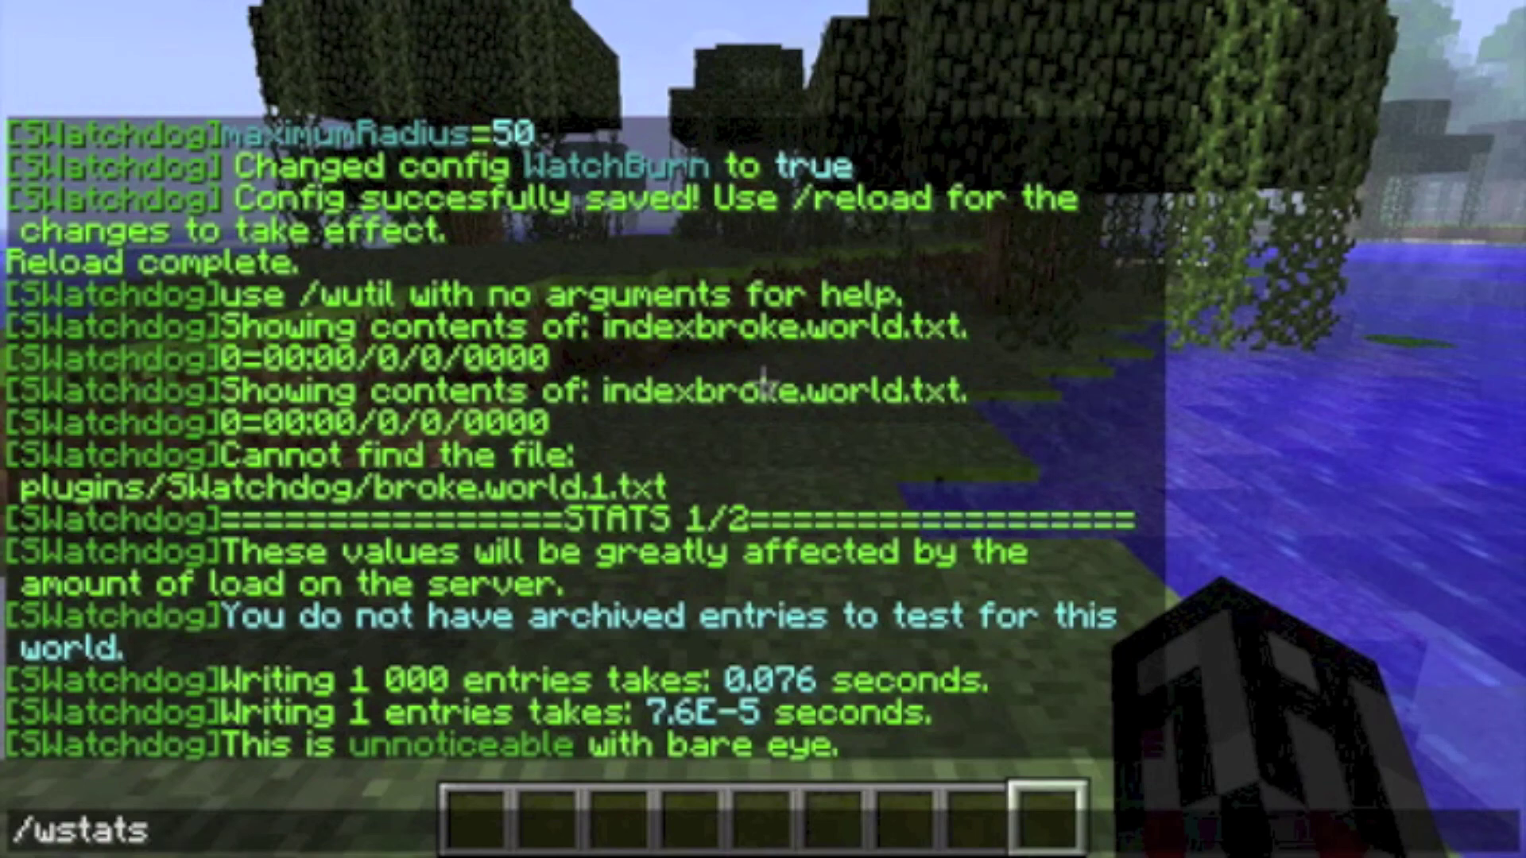
pyautogui.press('Return')
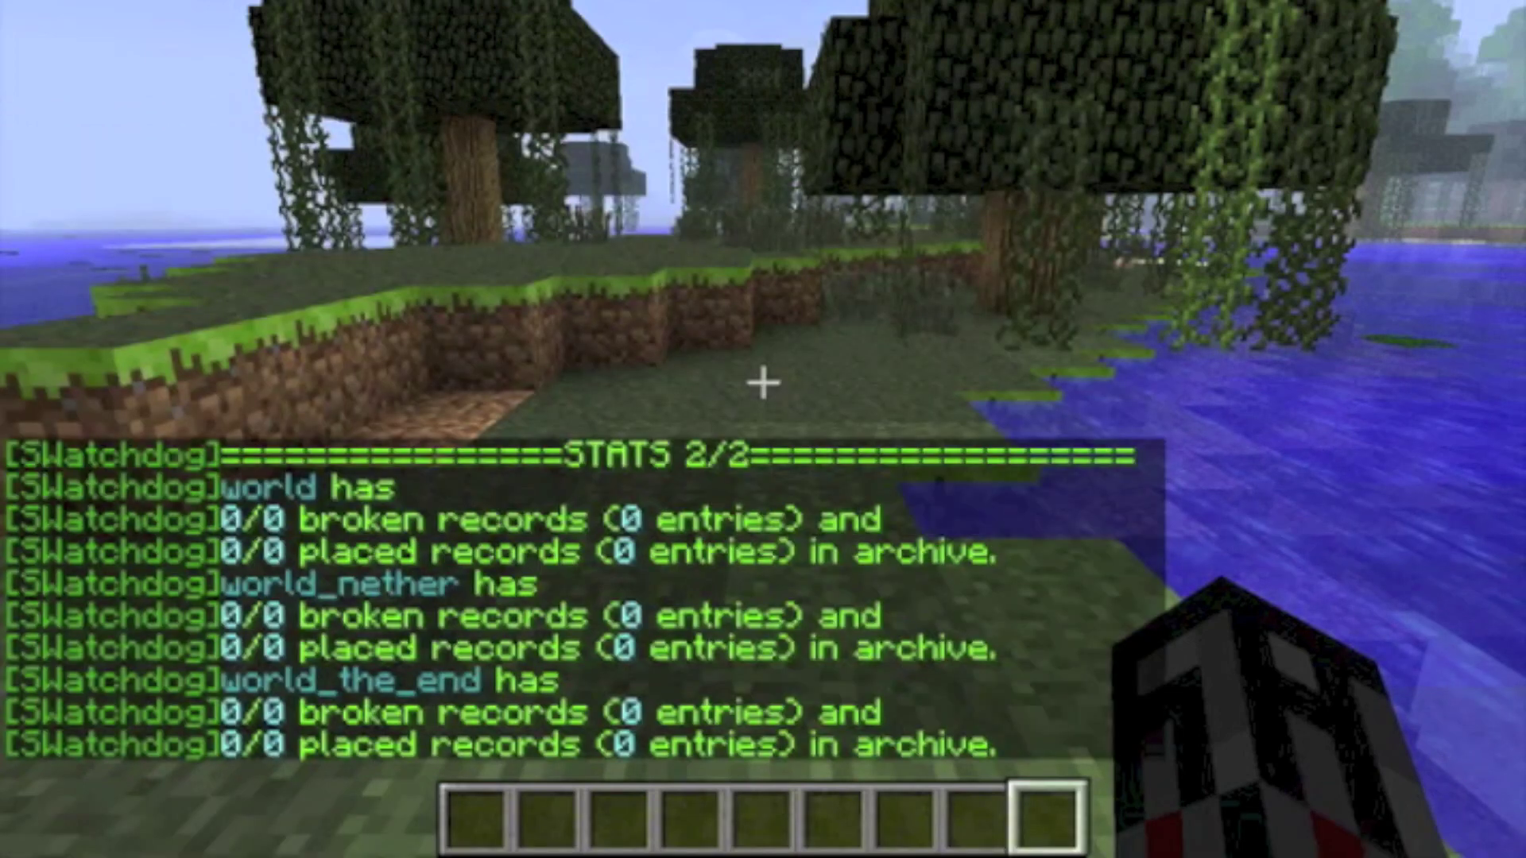